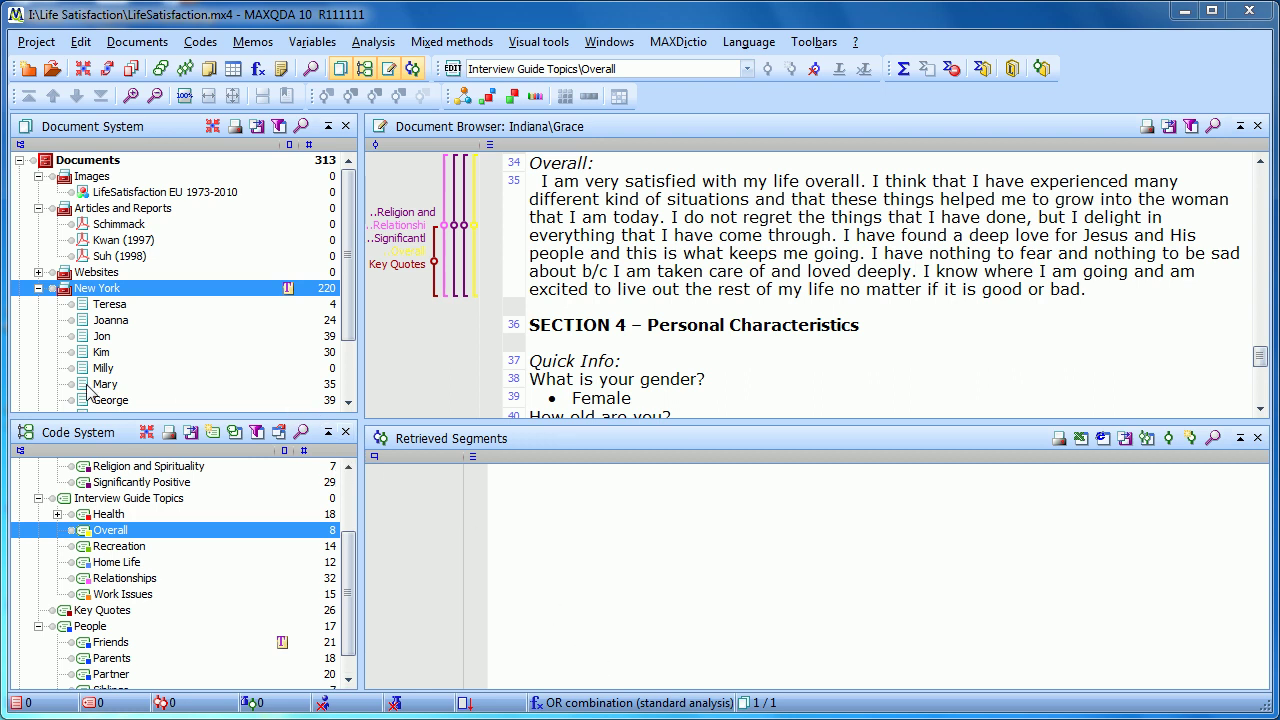
Activate the New York document set plus the Overall, Recreation, Home Life and Relationships codes
left_click(115, 290, "ctrl")
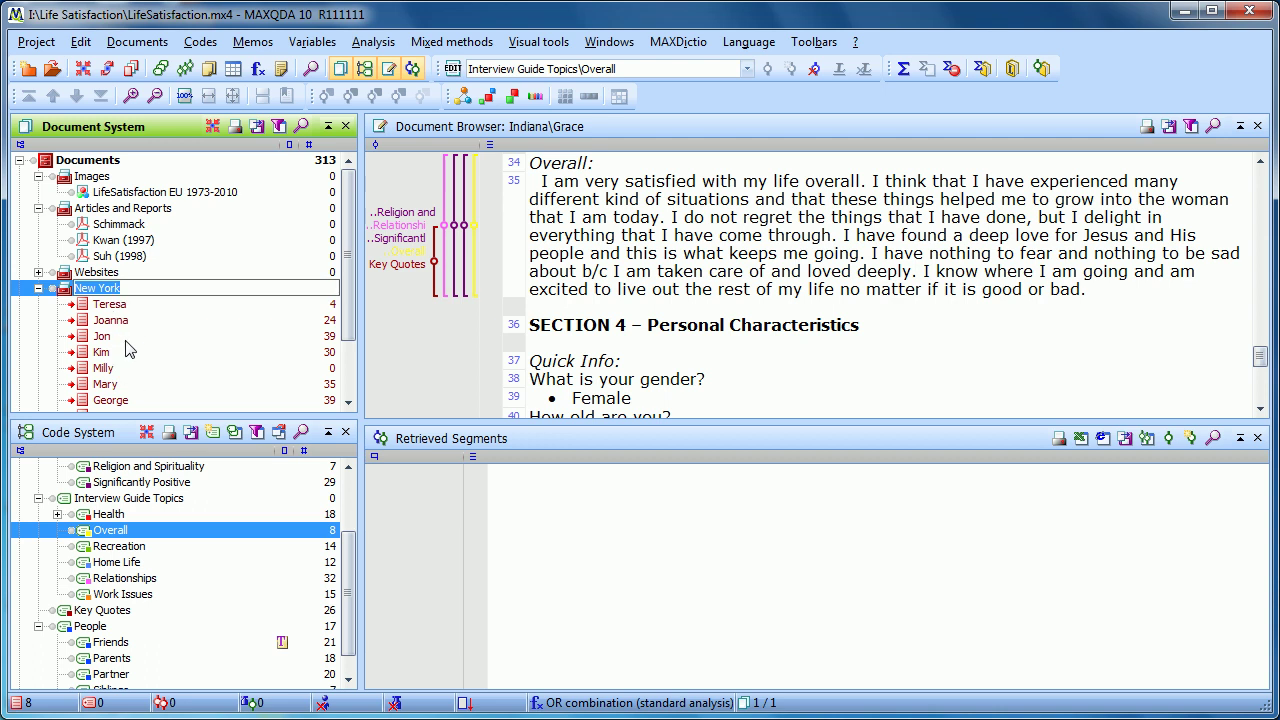
left_click(124, 536, "ctrl")
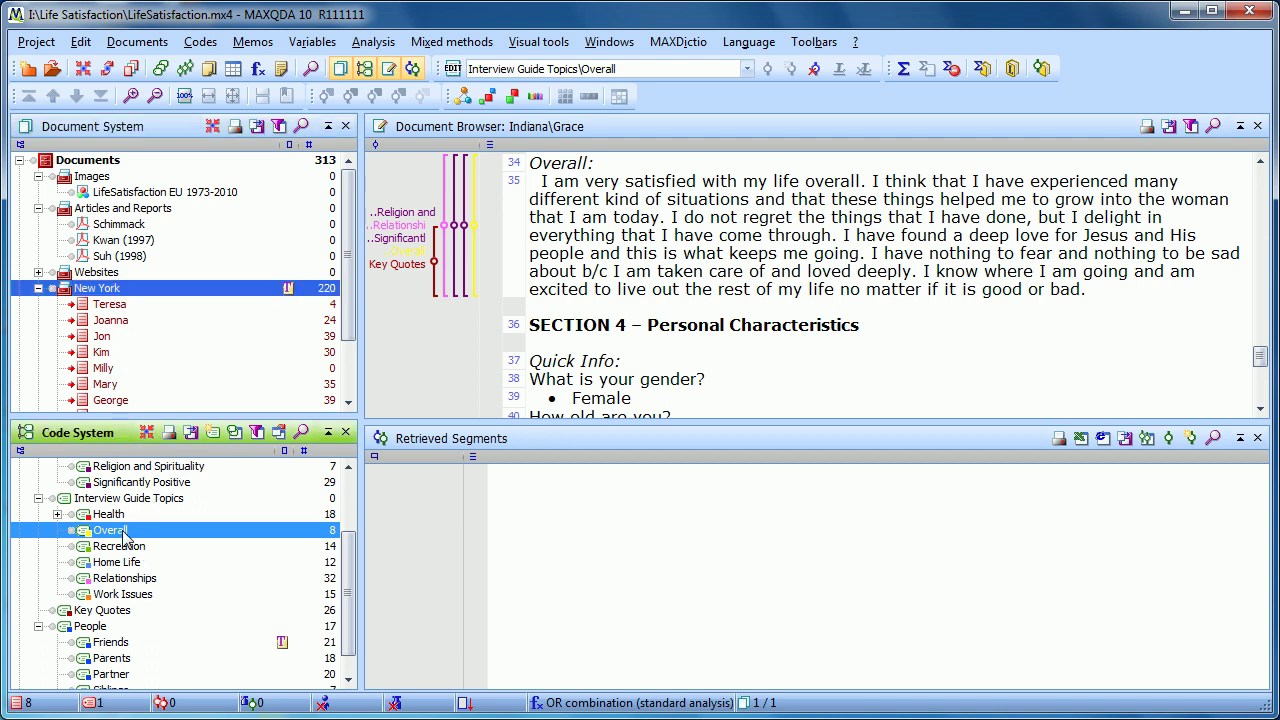
left_click(124, 547, "ctrl")
left_click(124, 563, "ctrl")
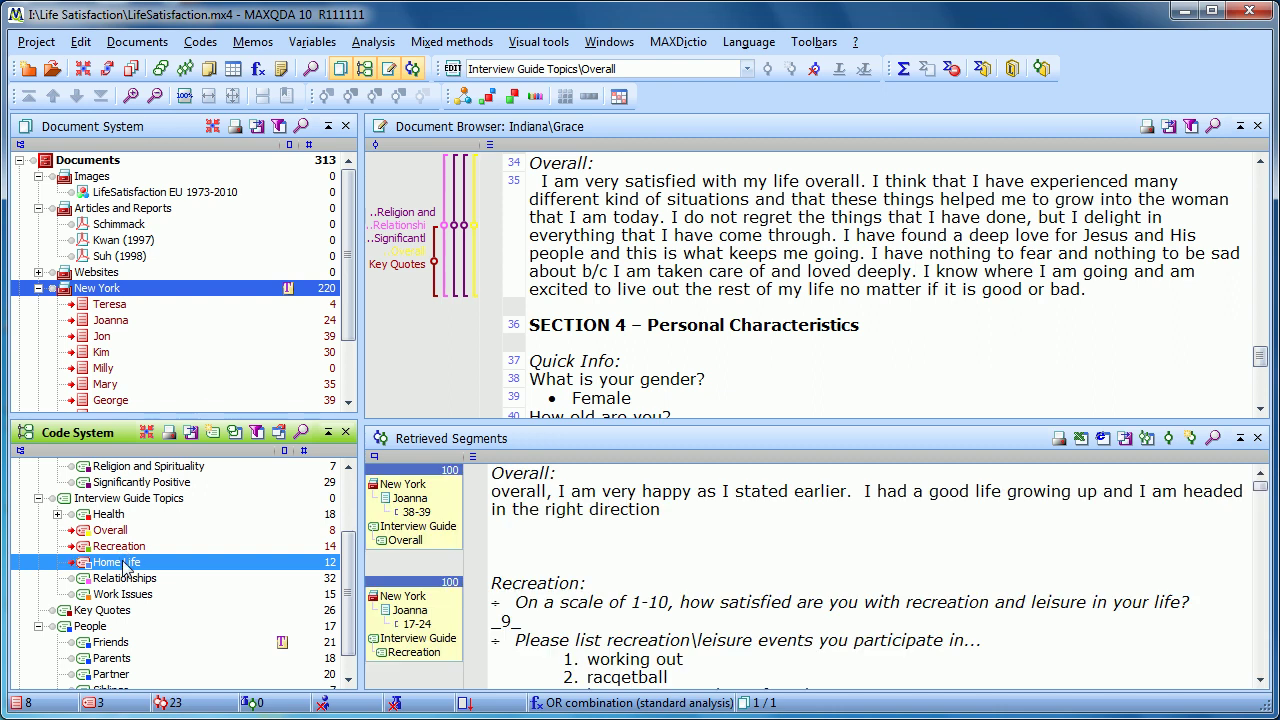
left_click(125, 579, "ctrl")
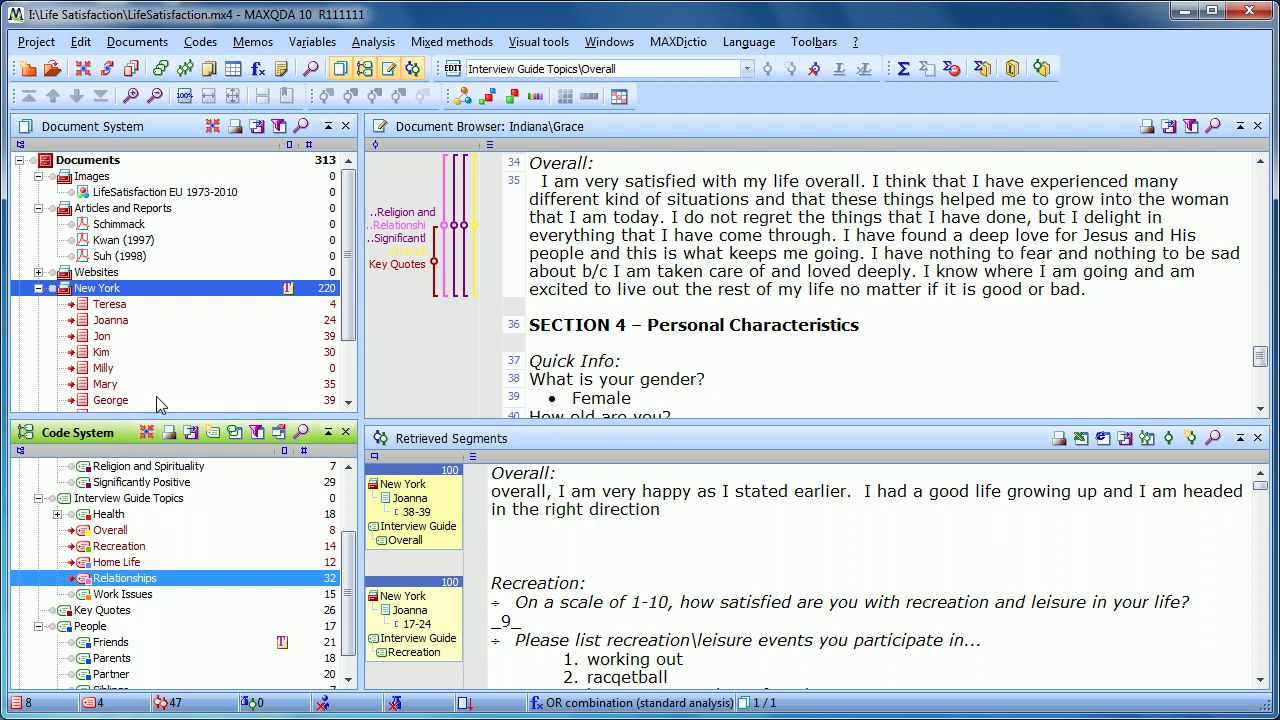
left_click(372, 45)
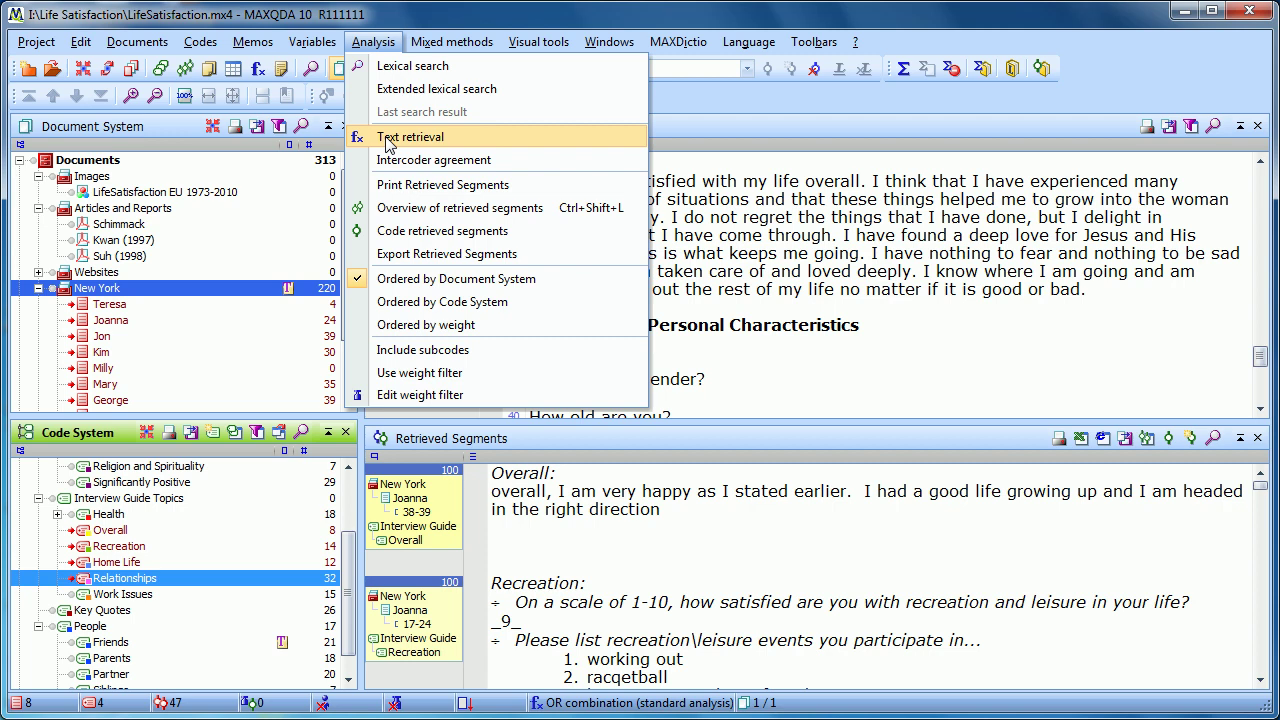
Open the Text retrieval dialog and display its list of code combination functions
left_click(545, 700)
left_click(543, 703)
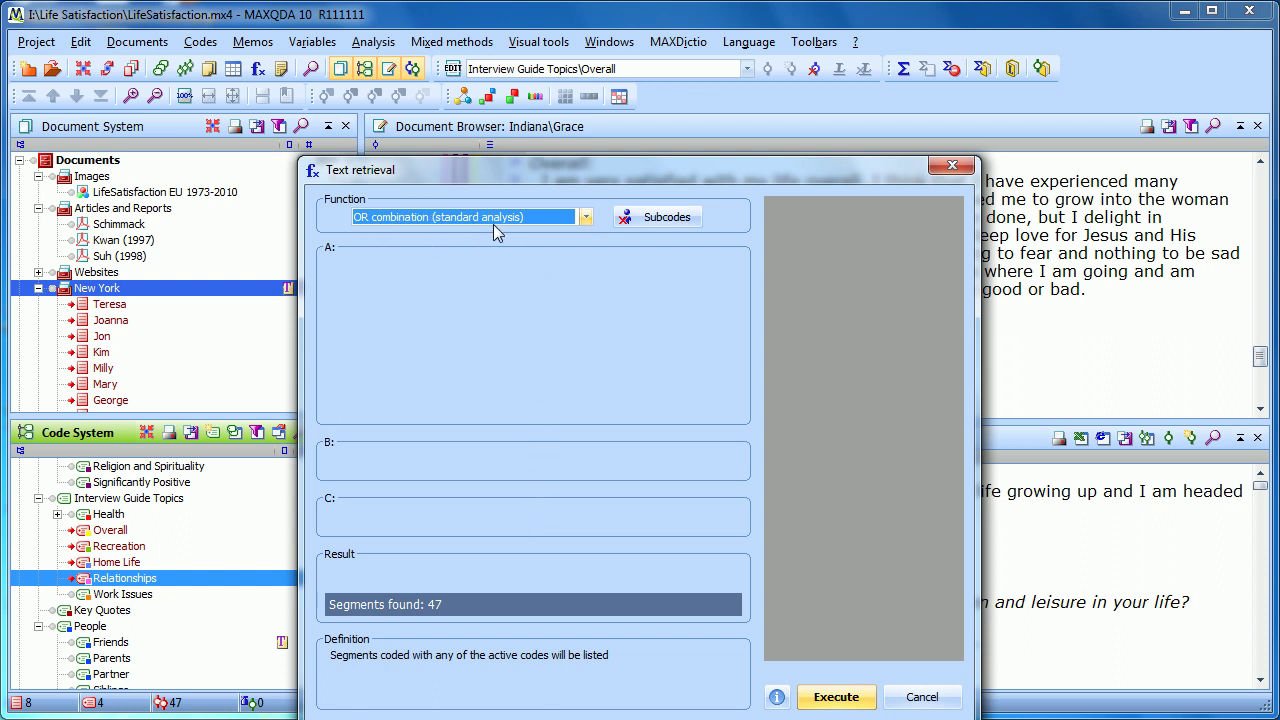
left_click(585, 218)
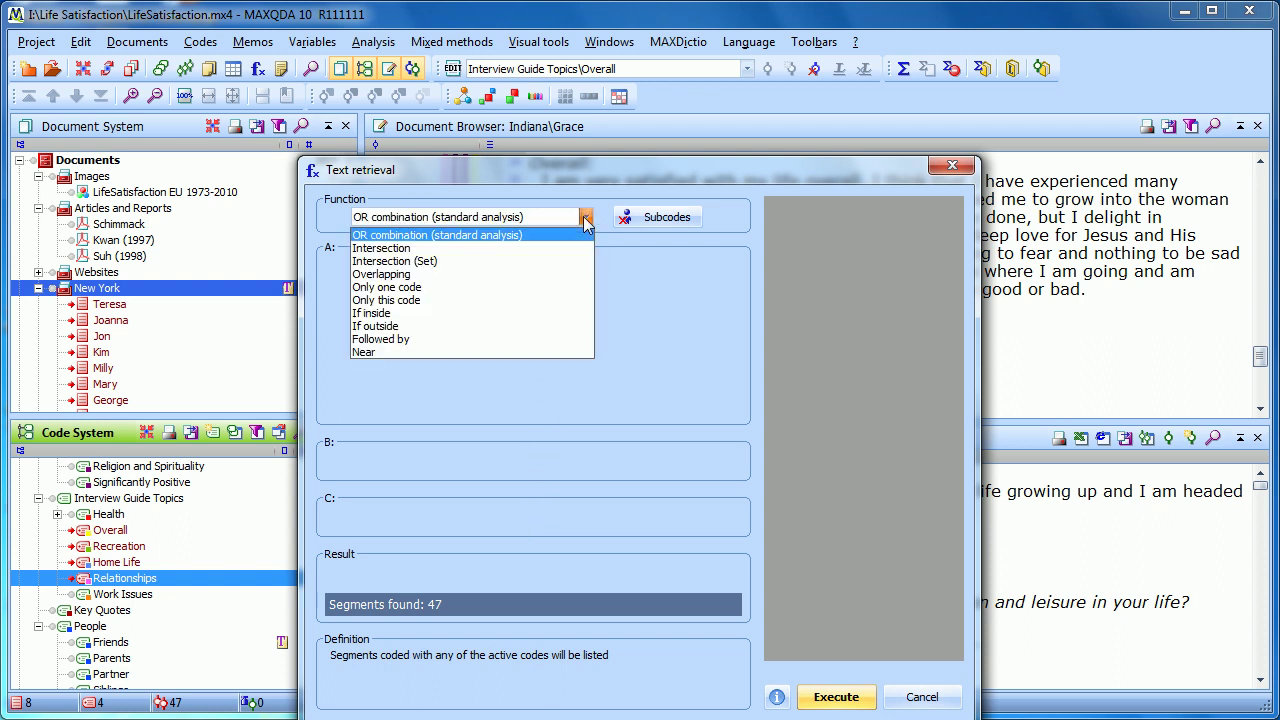
Switch the function to Intersection and remove Overall and Relationships from the codes list
left_click(416, 249)
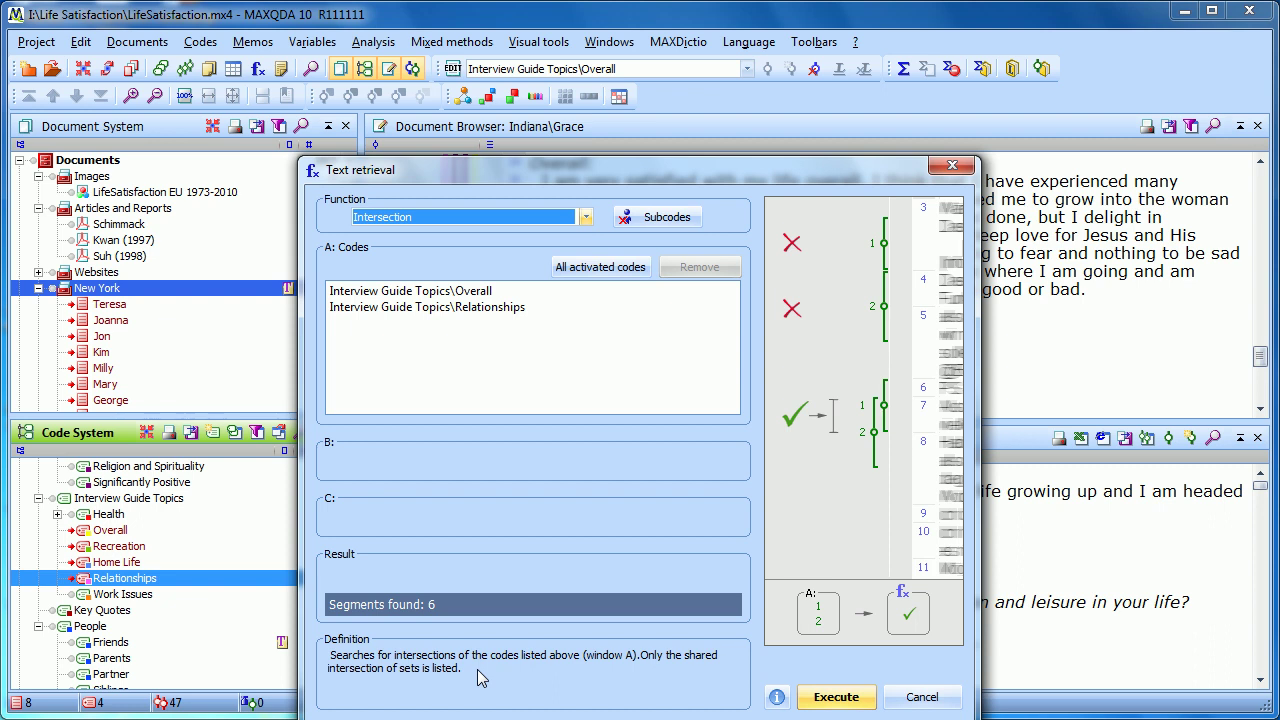
left_click(510, 299)
left_click(666, 268)
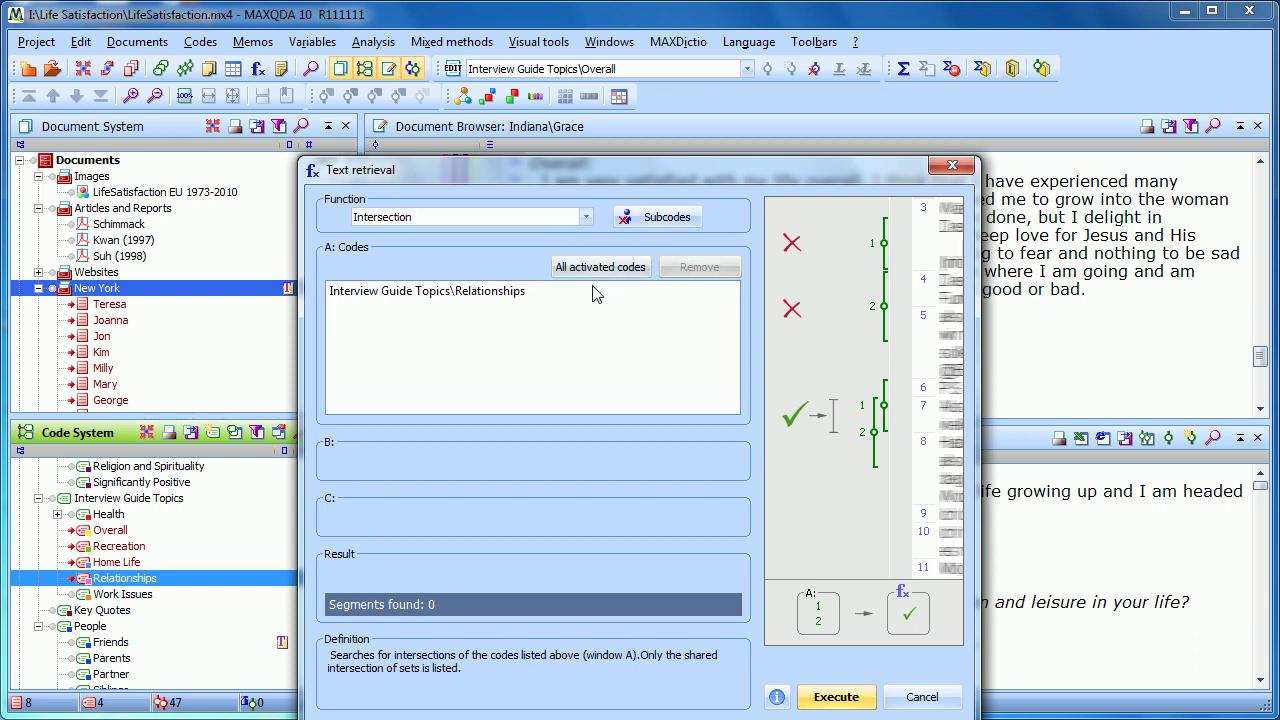
left_click(596, 296)
left_click(688, 267)
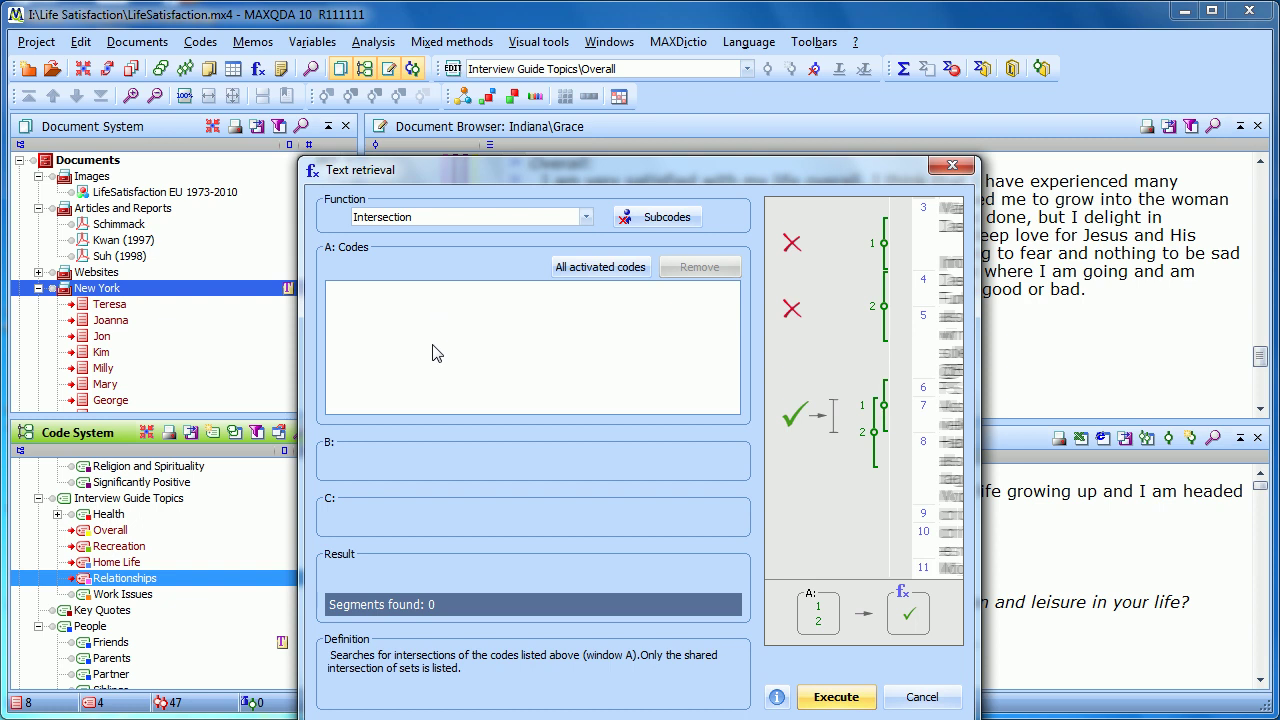
Deactivate Recreation and Home Life, keeping Overall, and load all activated codes into Intersection
left_click(132, 531)
left_click(128, 546)
left_click(127, 562)
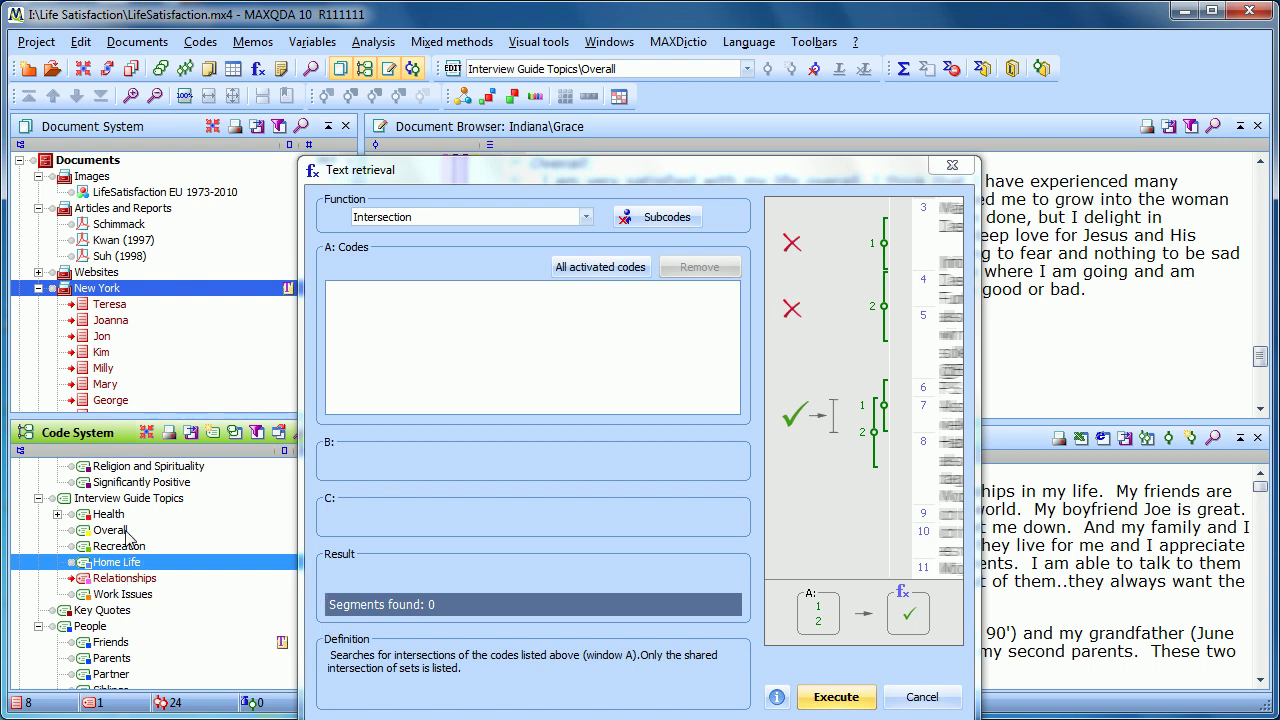
left_click(132, 531, "ctrl")
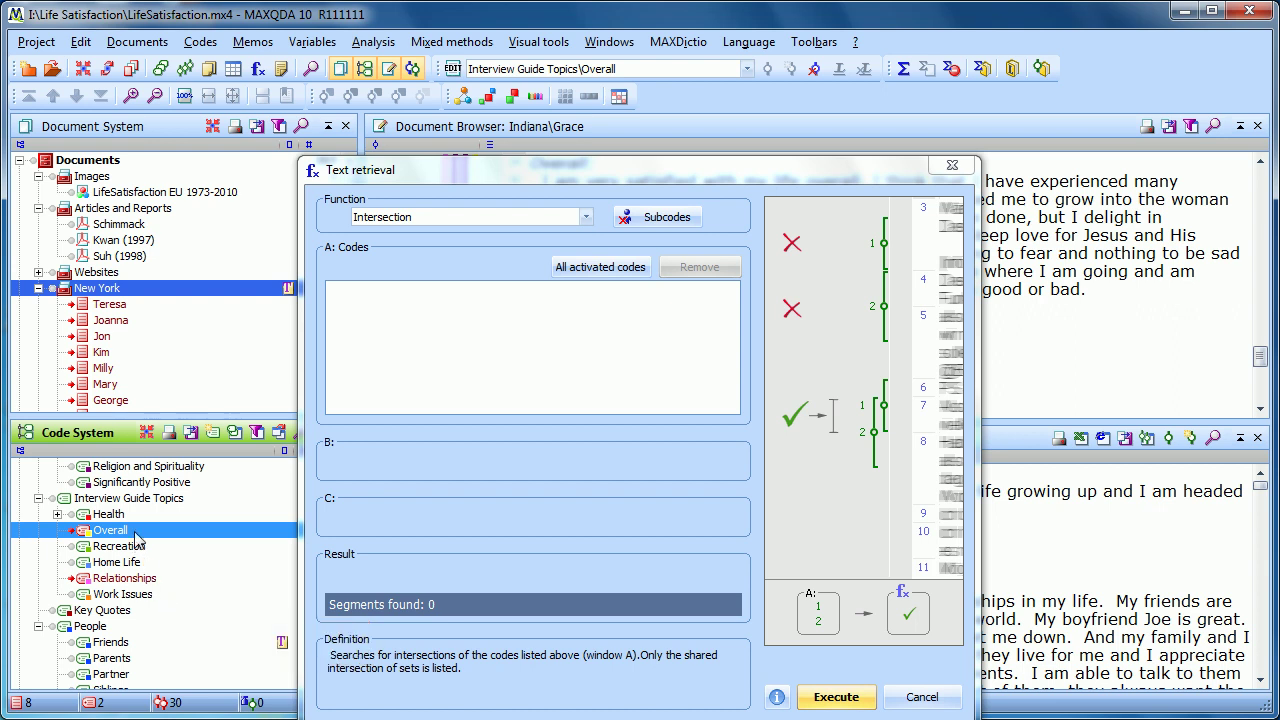
left_click(584, 280)
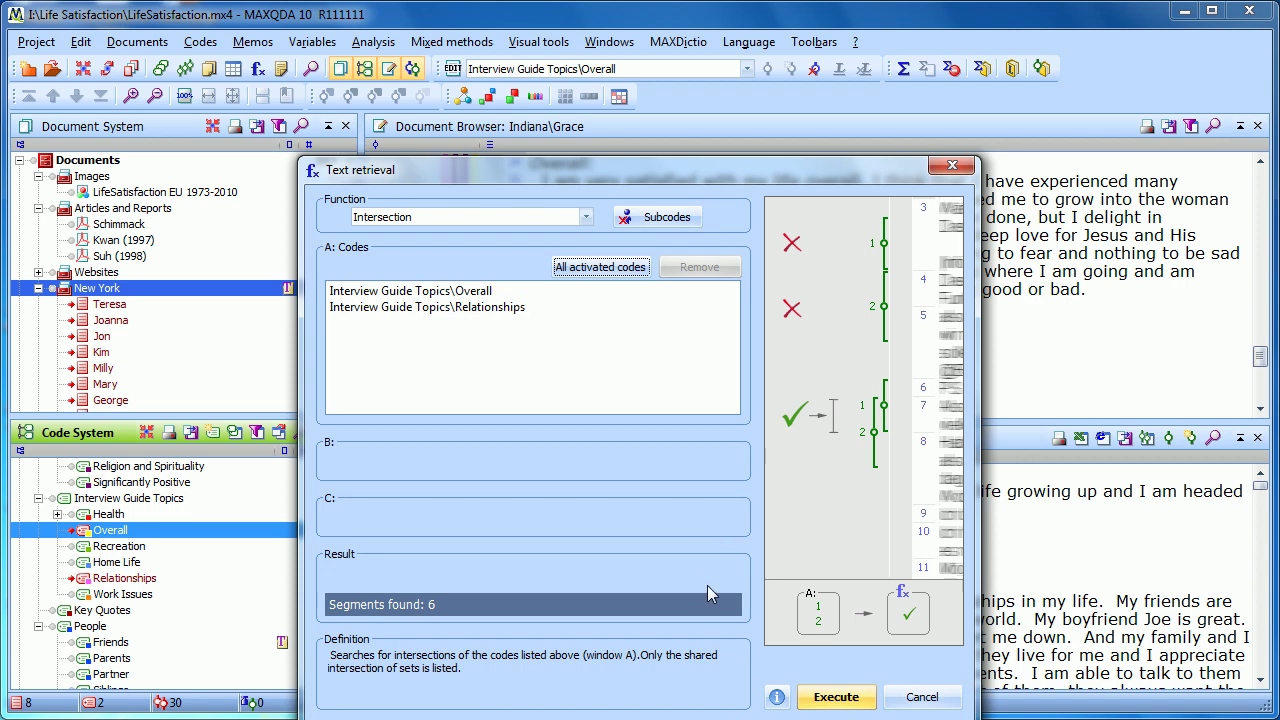
Execute the Intersection retrieval to list the 6 Overall–Relationships segments
left_click(814, 700)
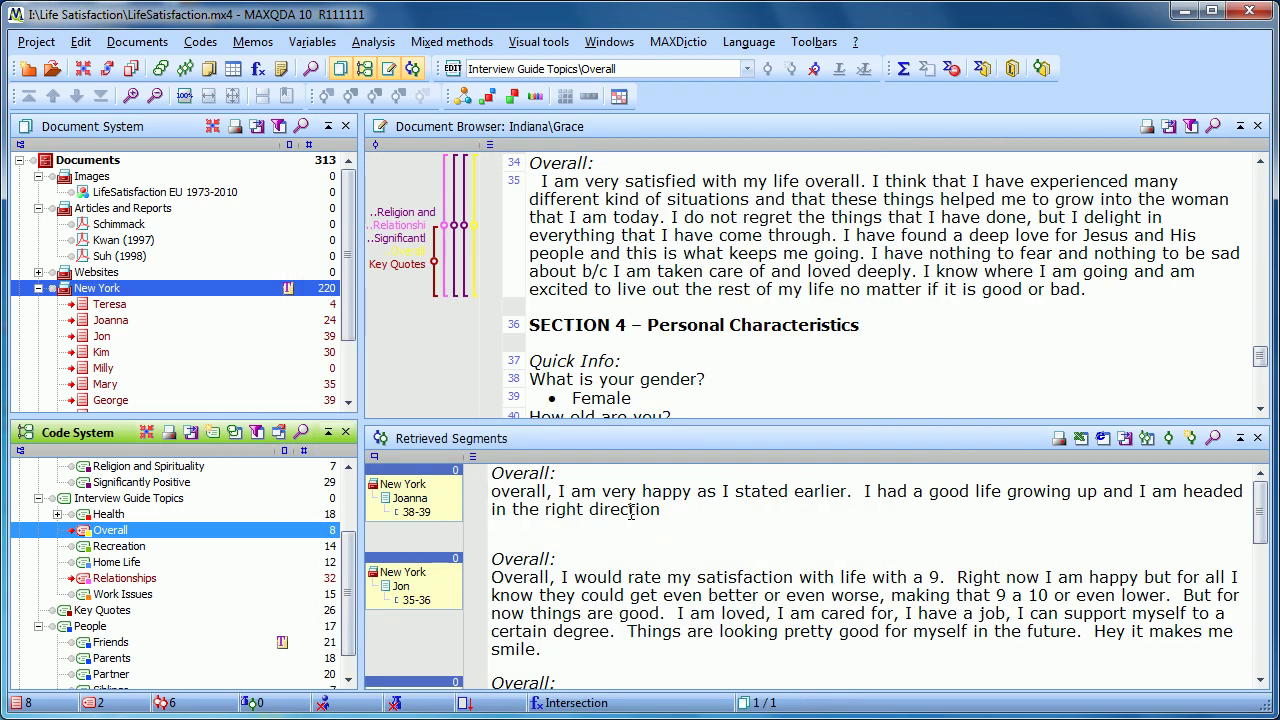
left_click(661, 543)
scroll(661, 543, "down", 4)
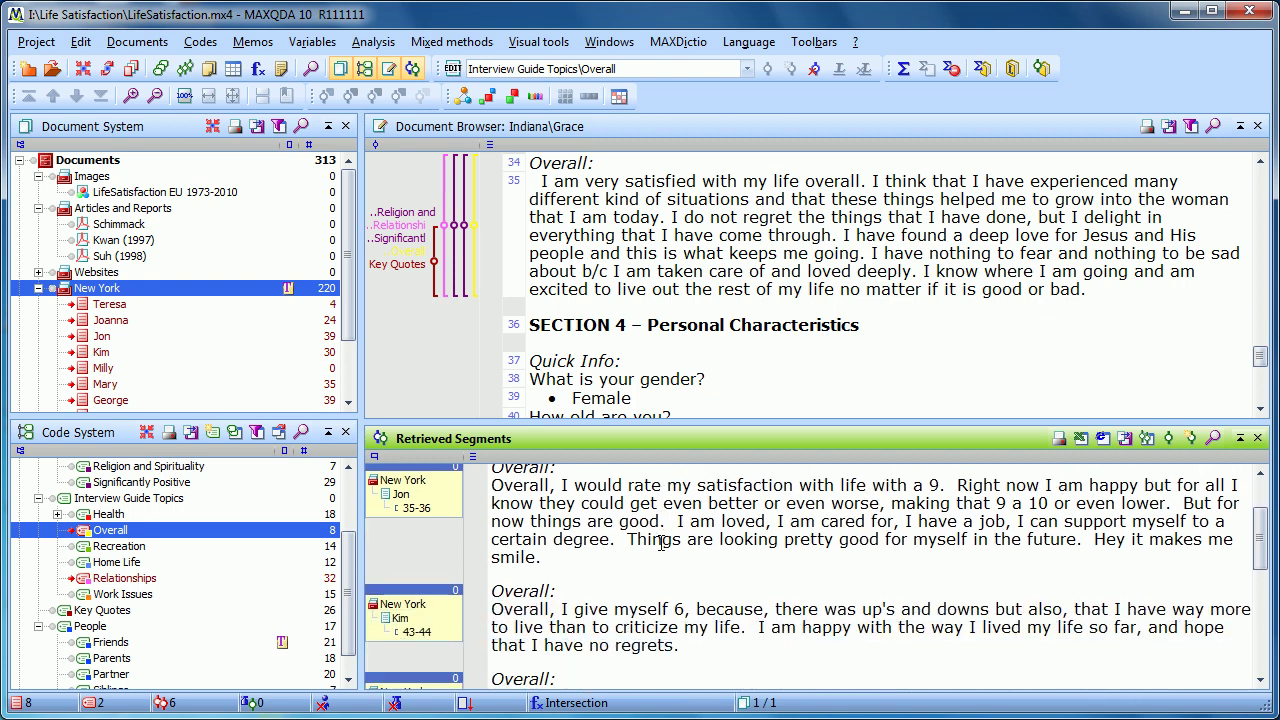
scroll(660, 543, "down", 5)
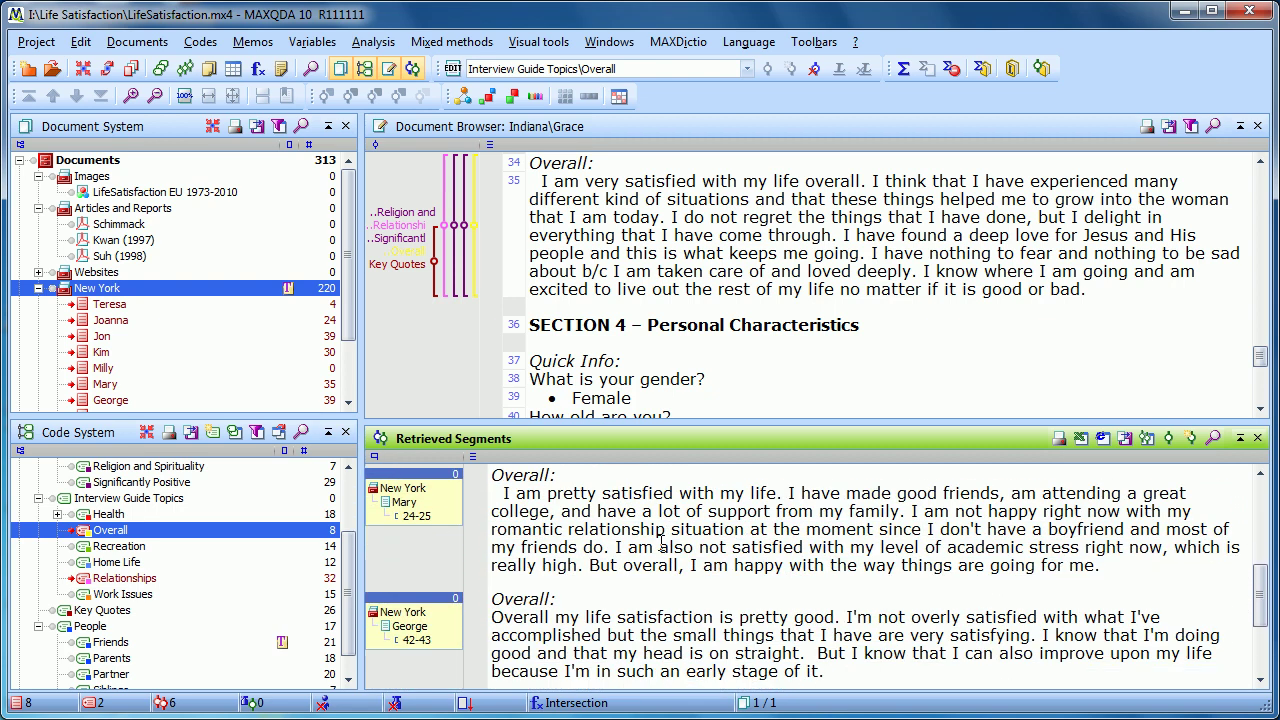
scroll(661, 543, "down", 1)
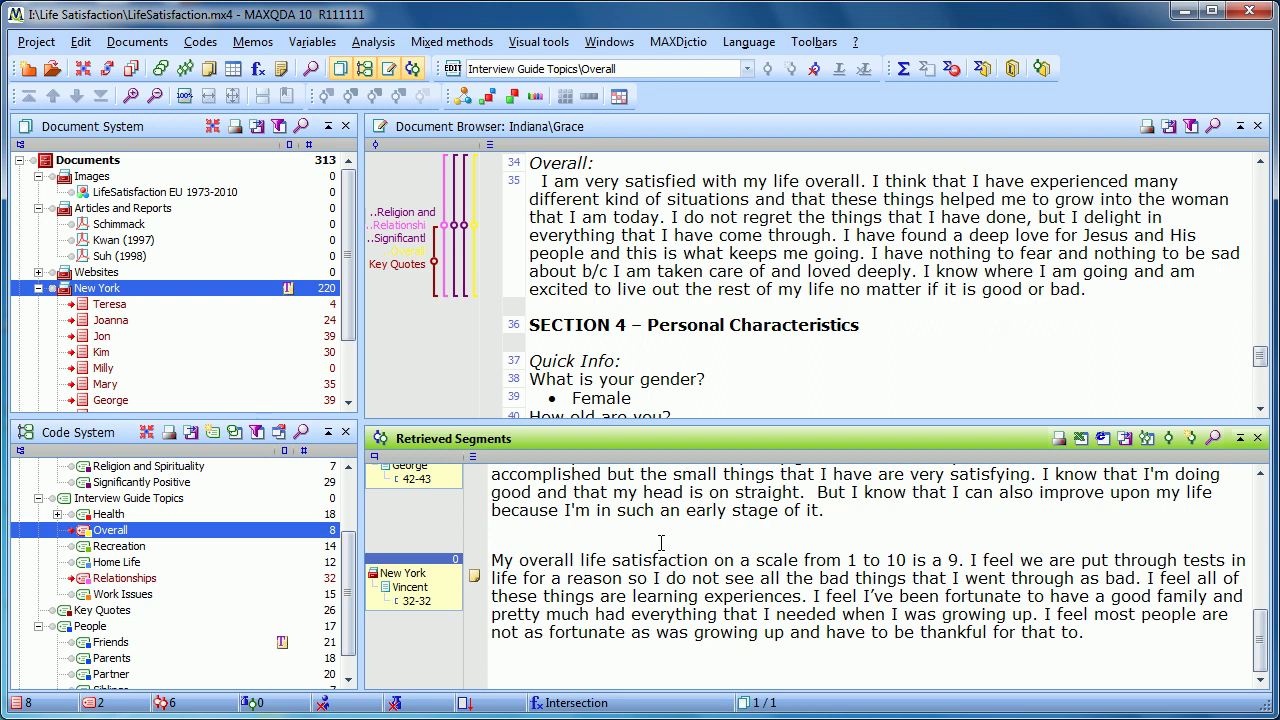
scroll(661, 543, "up", 1)
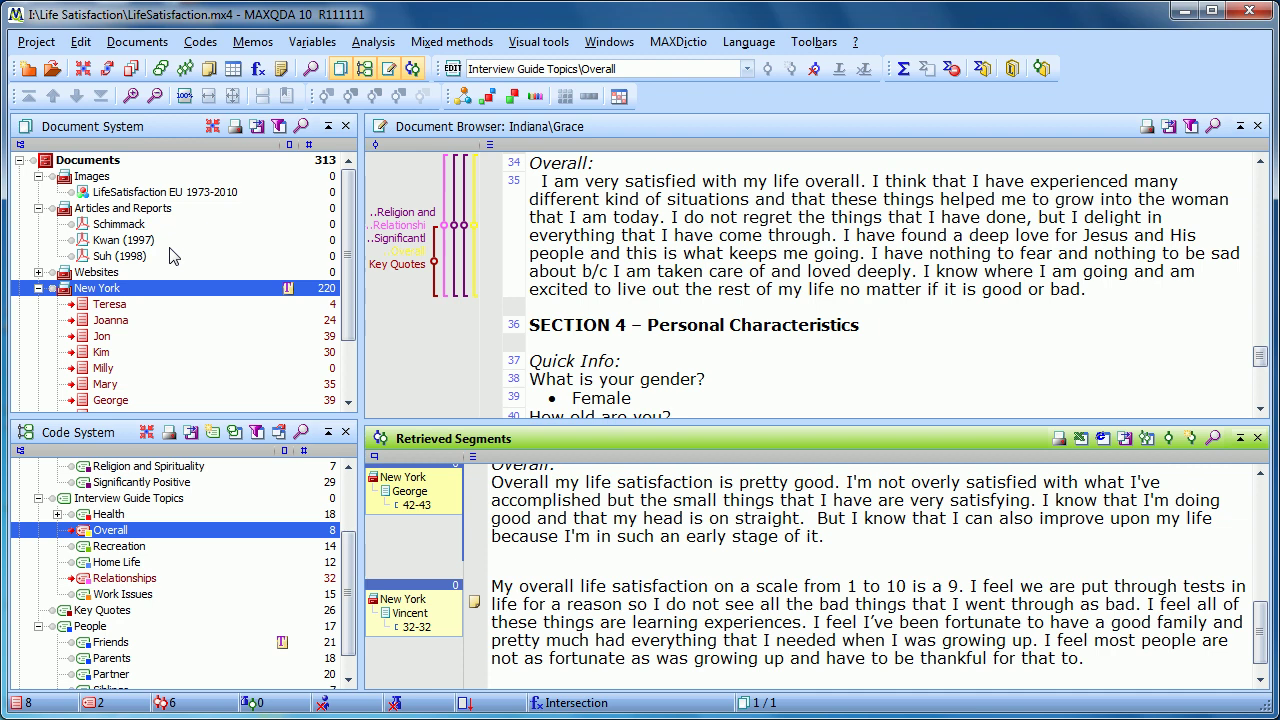
Activate Recreation, Health and Home Life, then reset all retrieval activations and reopen Text retrieval
left_click(120, 550)
left_click(120, 548, "ctrl")
left_click(108, 514, "ctrl")
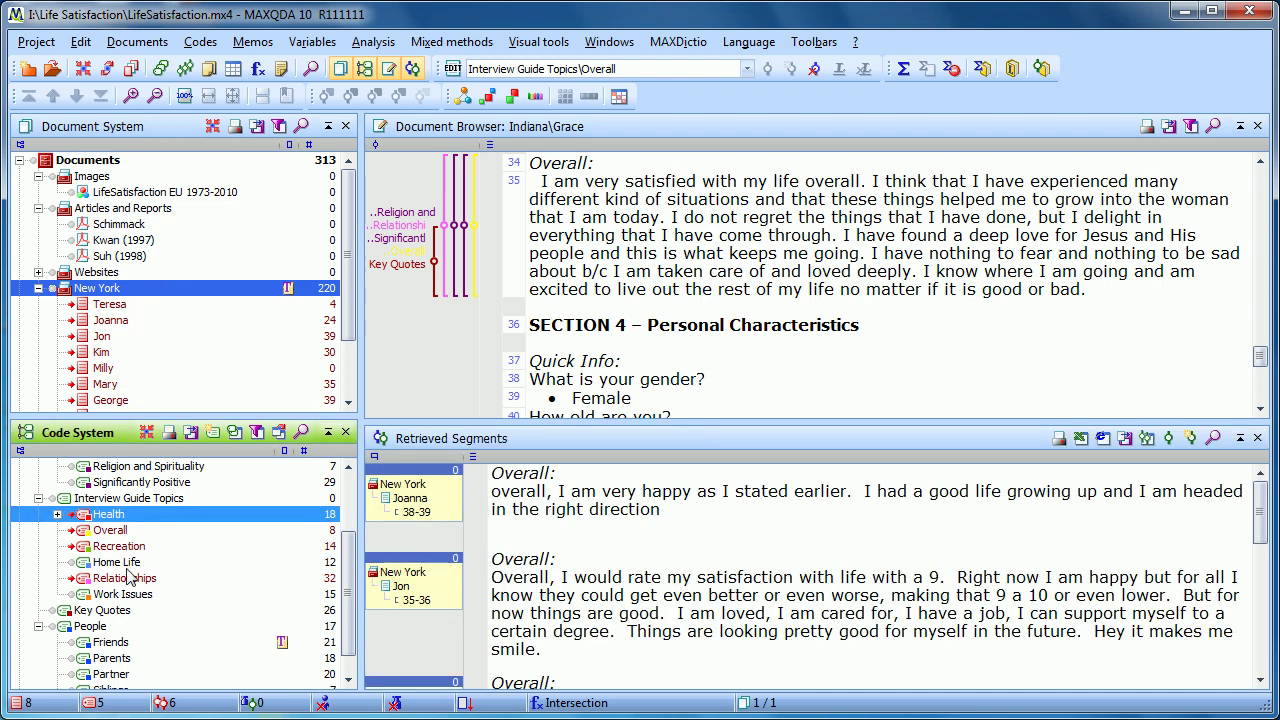
left_click(117, 562, "ctrl")
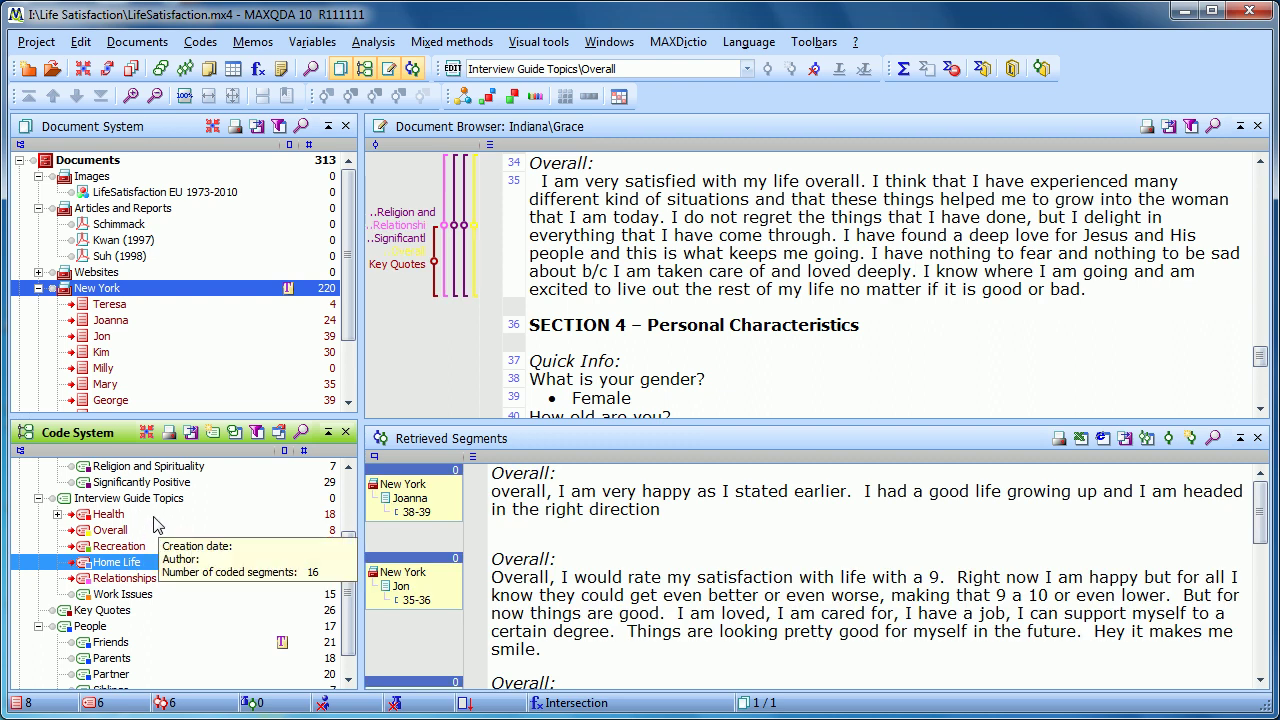
left_click(108, 70)
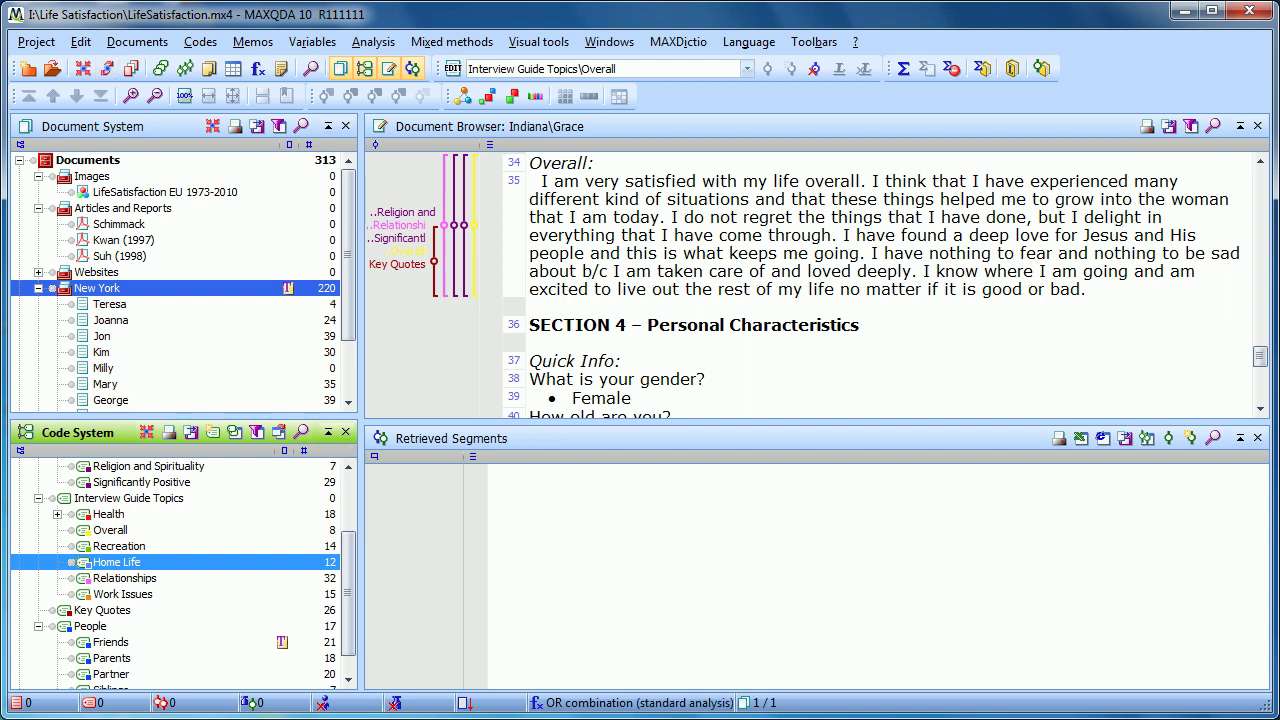
left_click(537, 704)
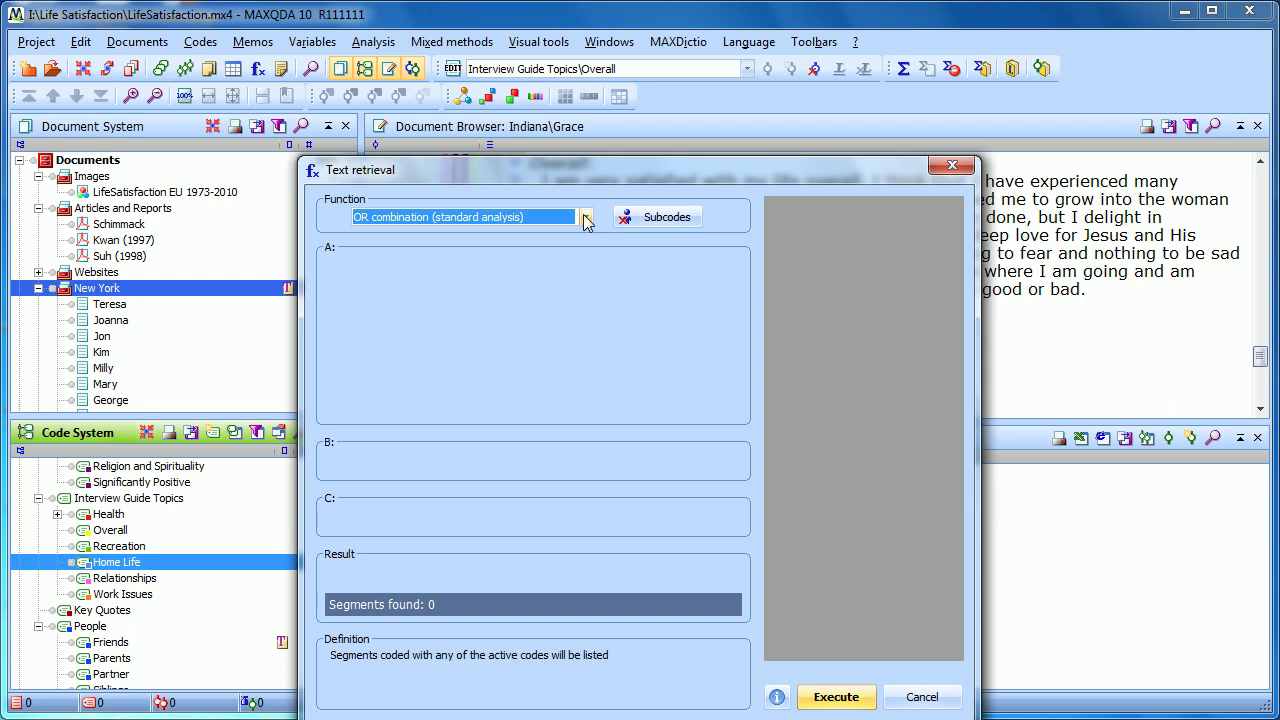
Set the retrieval function to Near and select Relationships among the A codes
left_click(585, 218)
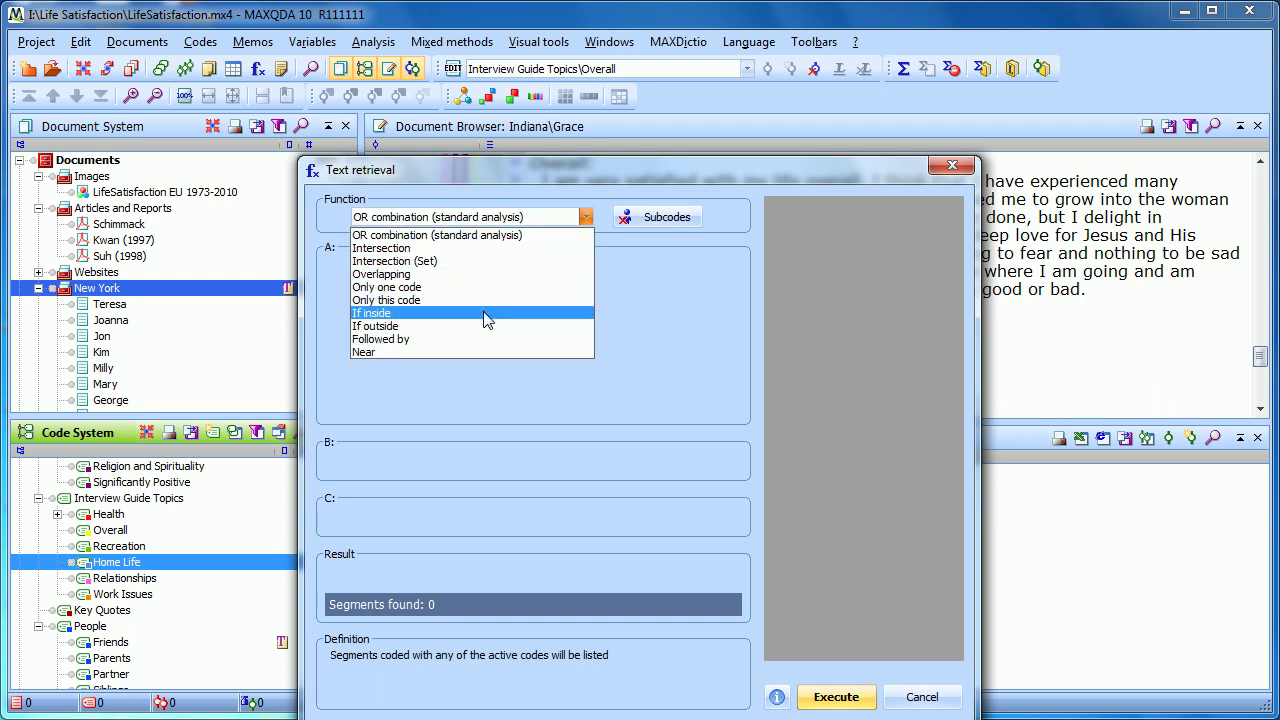
left_click(475, 351)
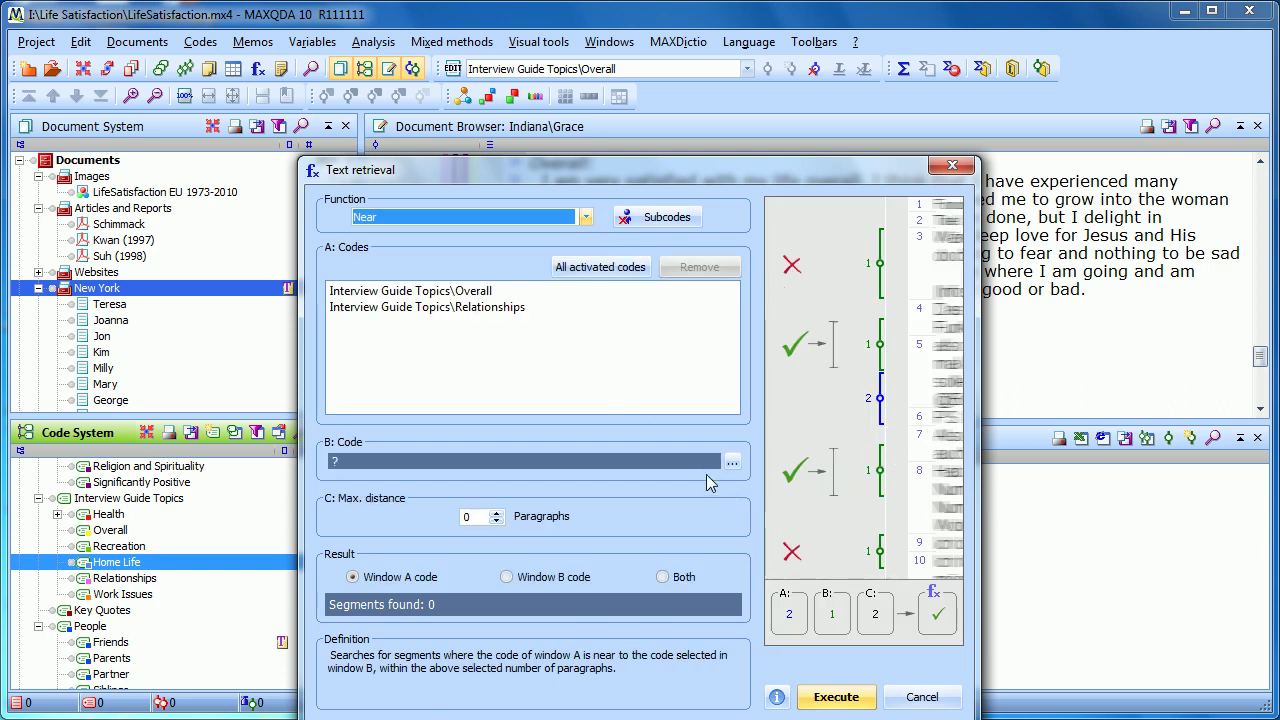
left_click(498, 220)
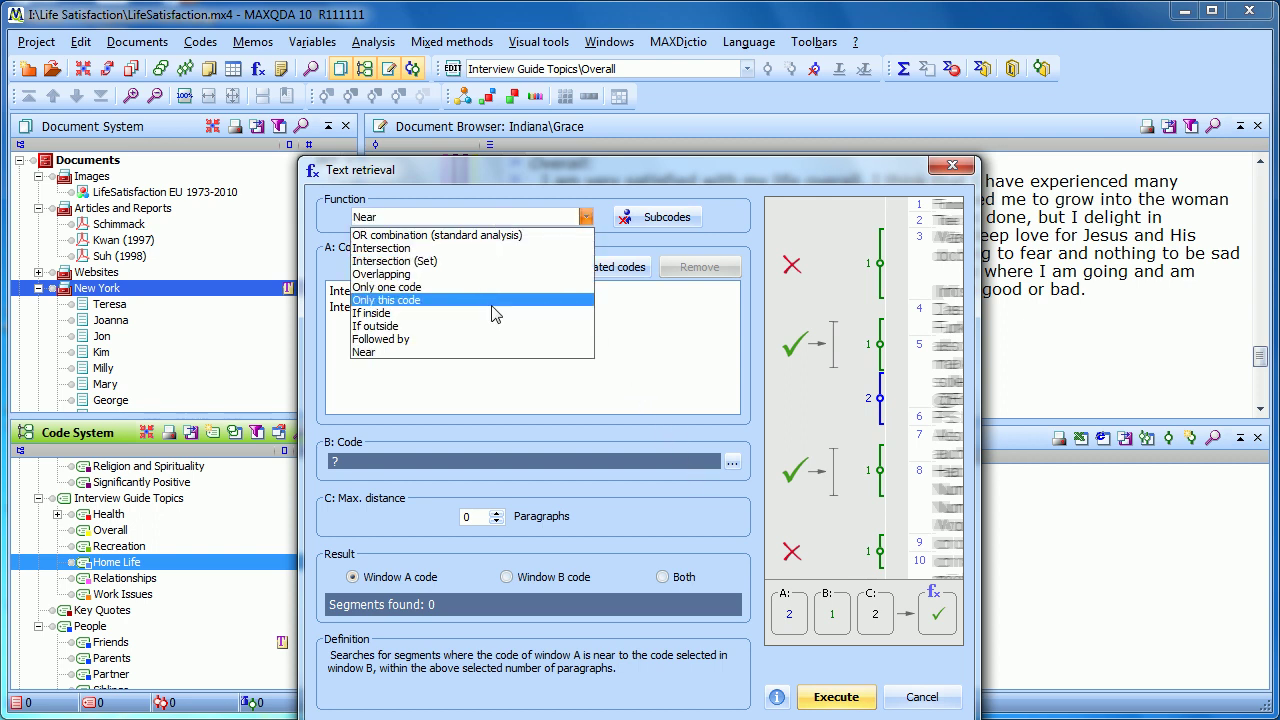
left_click(492, 352)
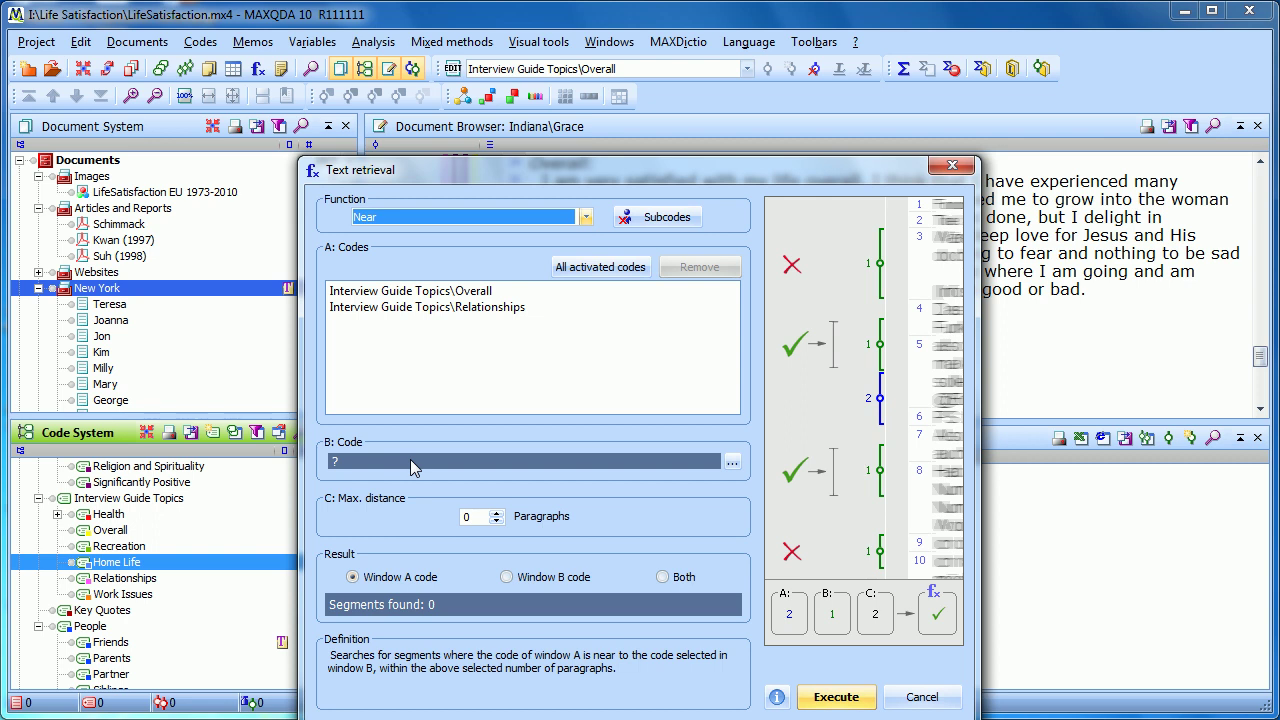
left_click(452, 309)
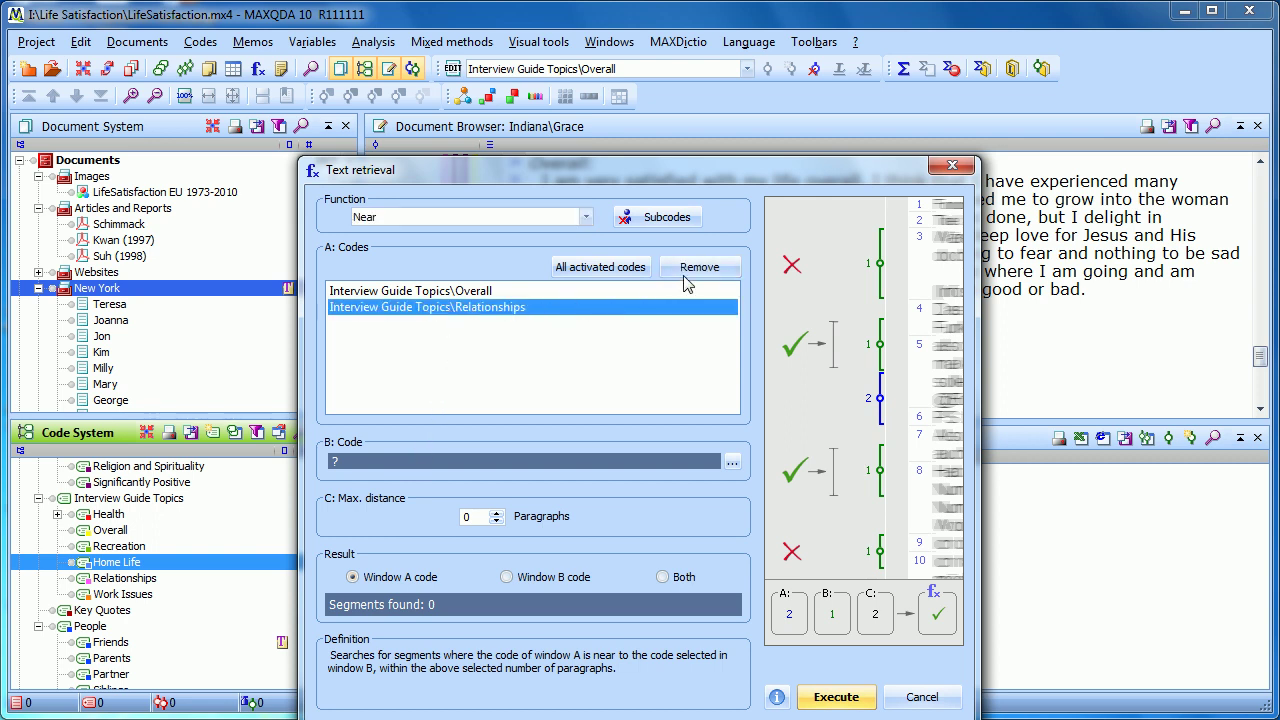
Remove Relationships from the A codes, leaving only Interview Guide Topics\Overall
left_click(700, 268)
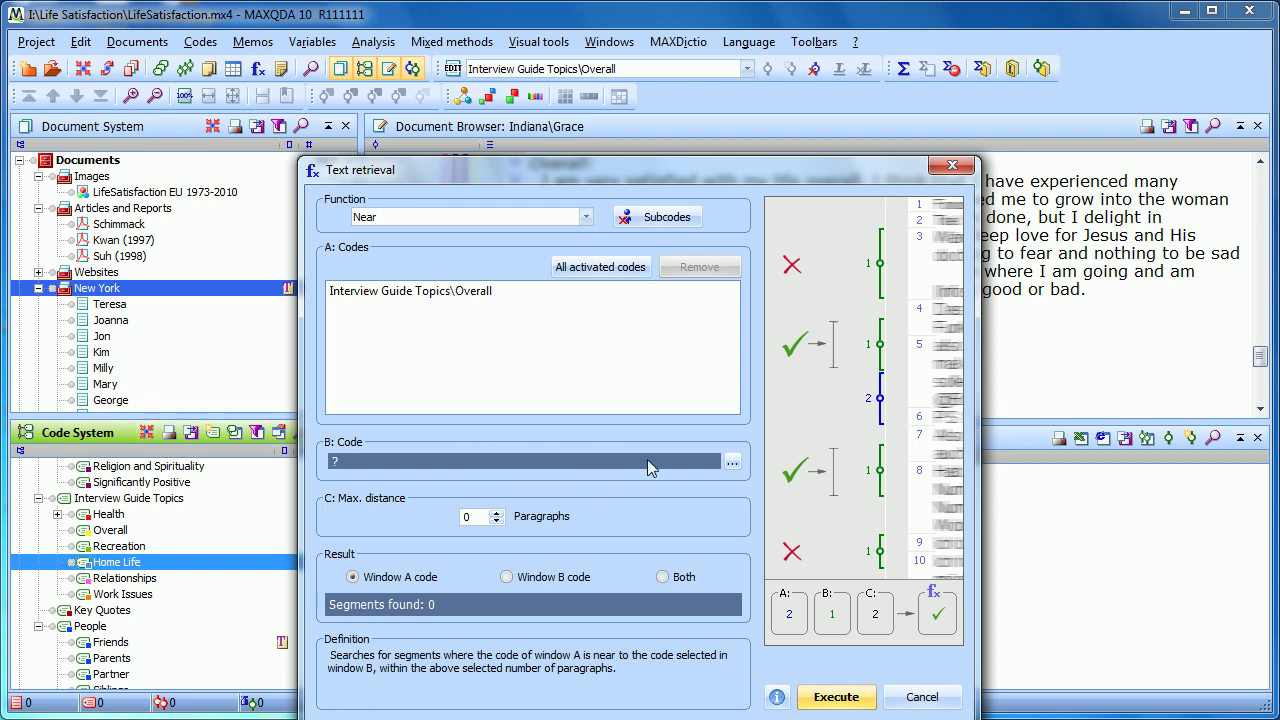
left_click(733, 461)
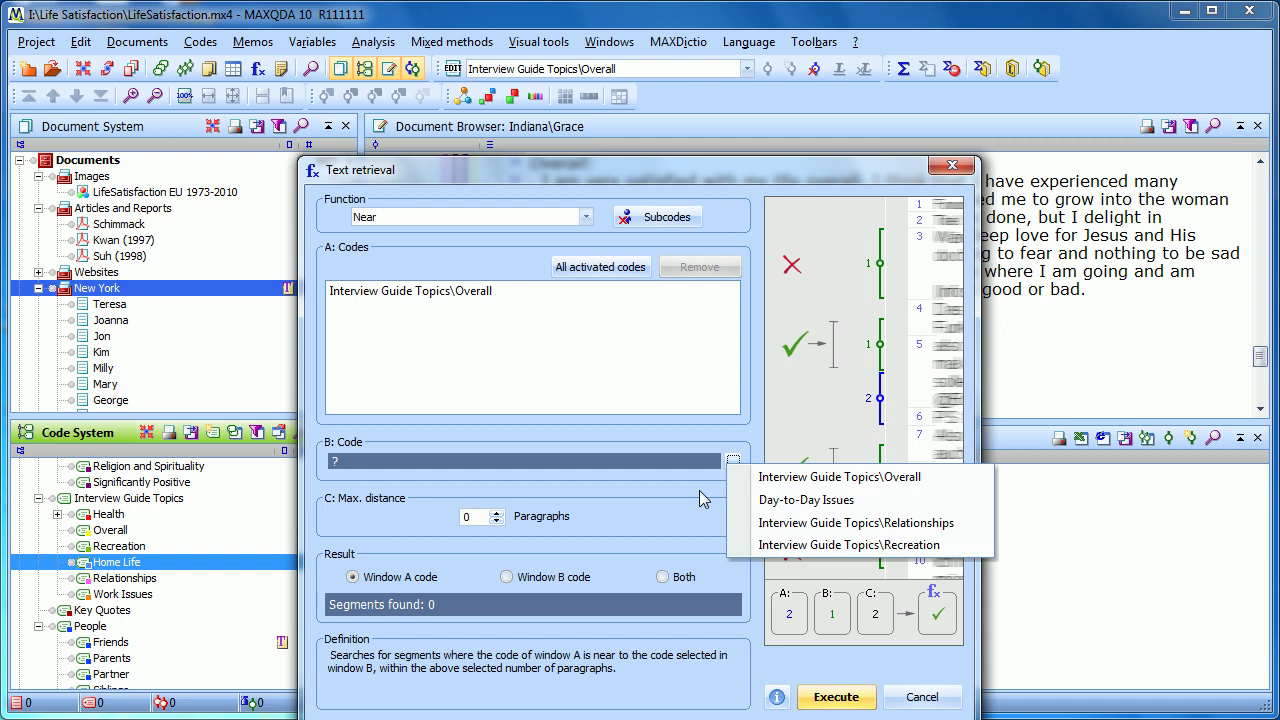
Select Health in the Code System and assign Interview Guide Topics\Health as the B code
left_click(699, 490)
left_click(146, 518)
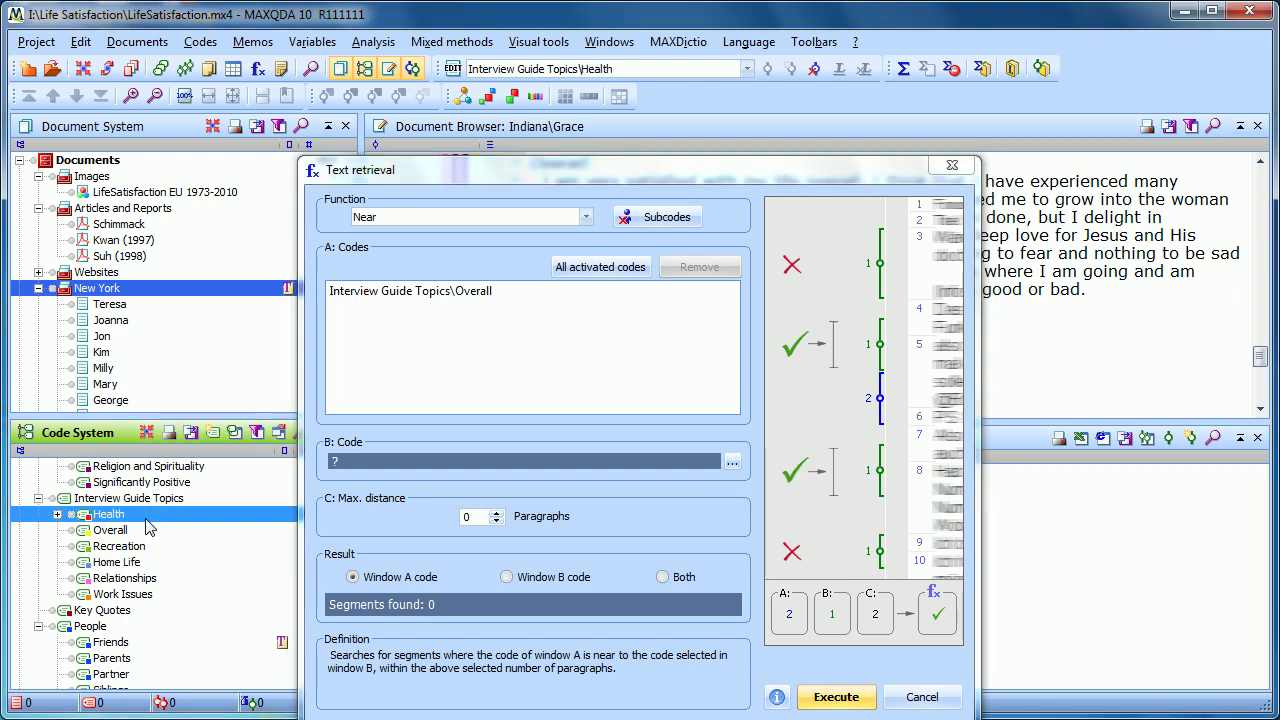
left_click(147, 530)
left_click(145, 546)
left_click(142, 562)
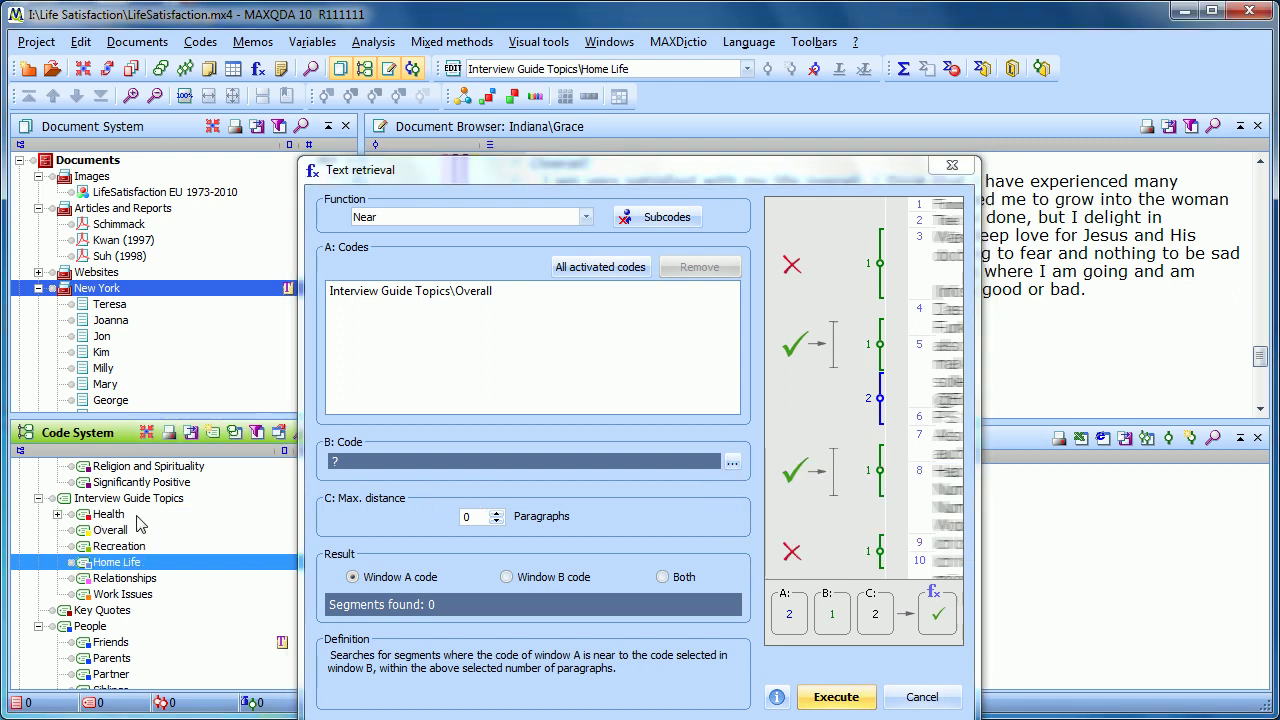
left_click(137, 516)
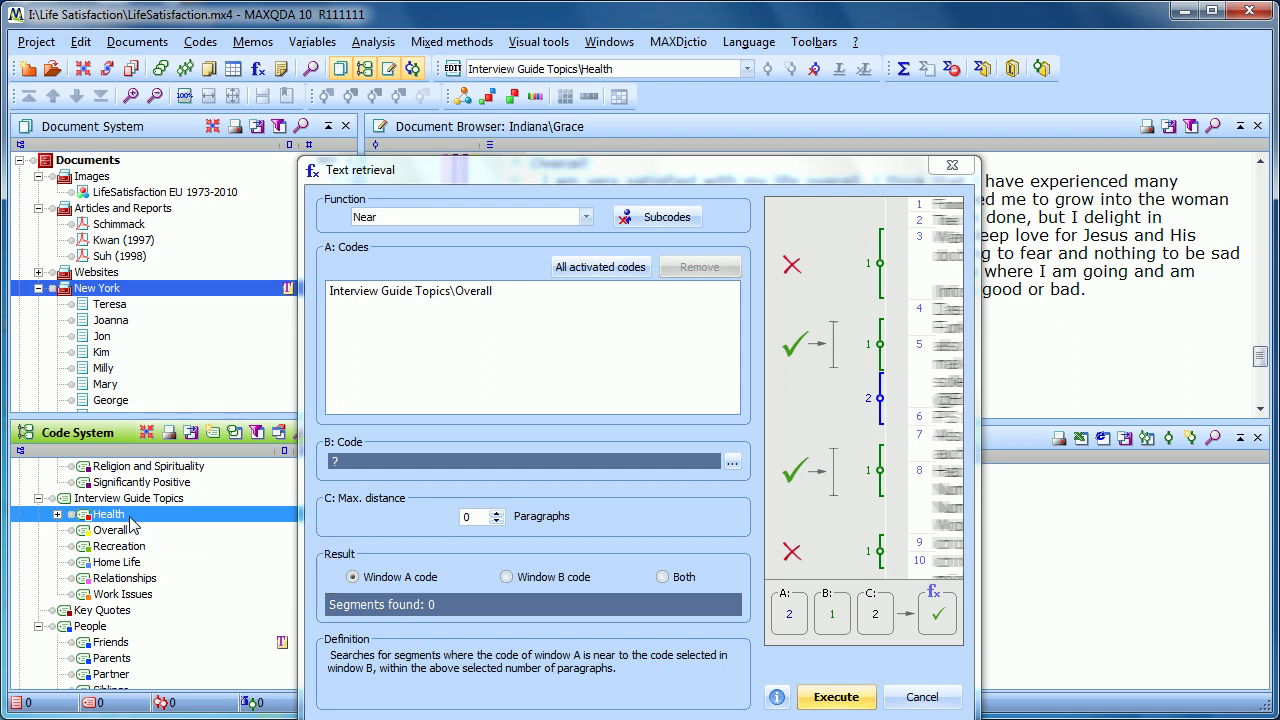
left_click(733, 462)
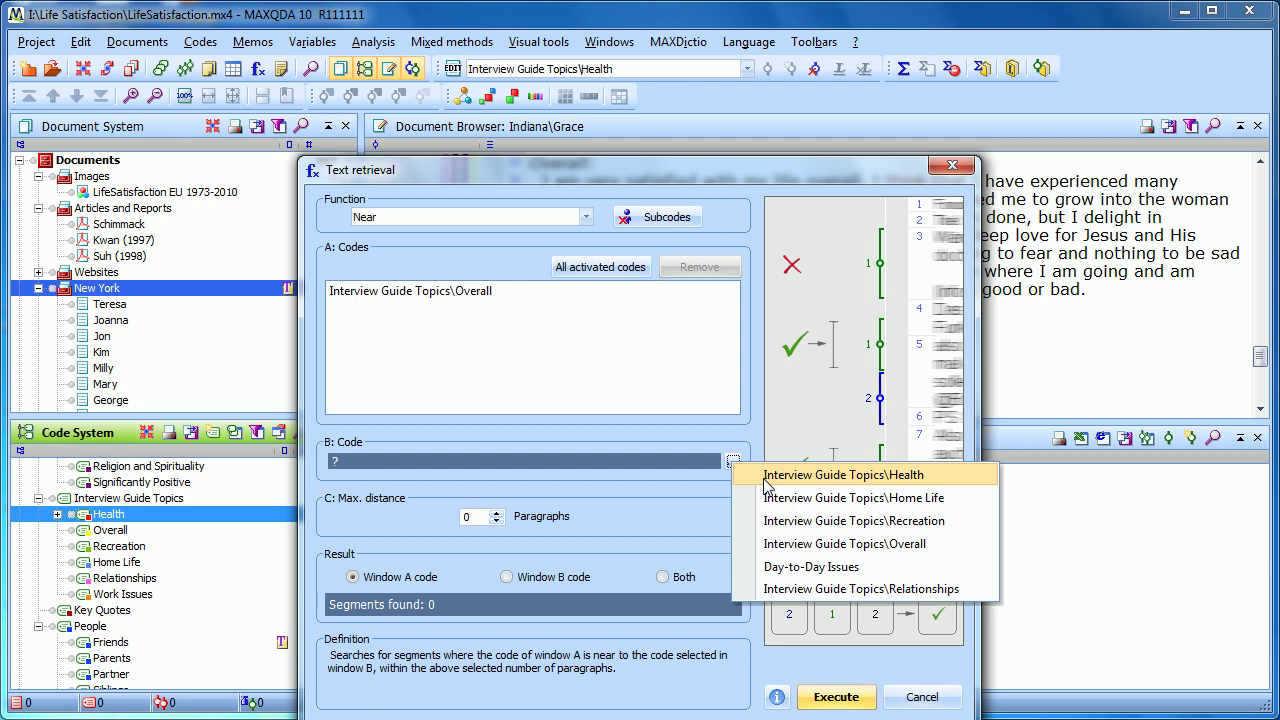
left_click(766, 485)
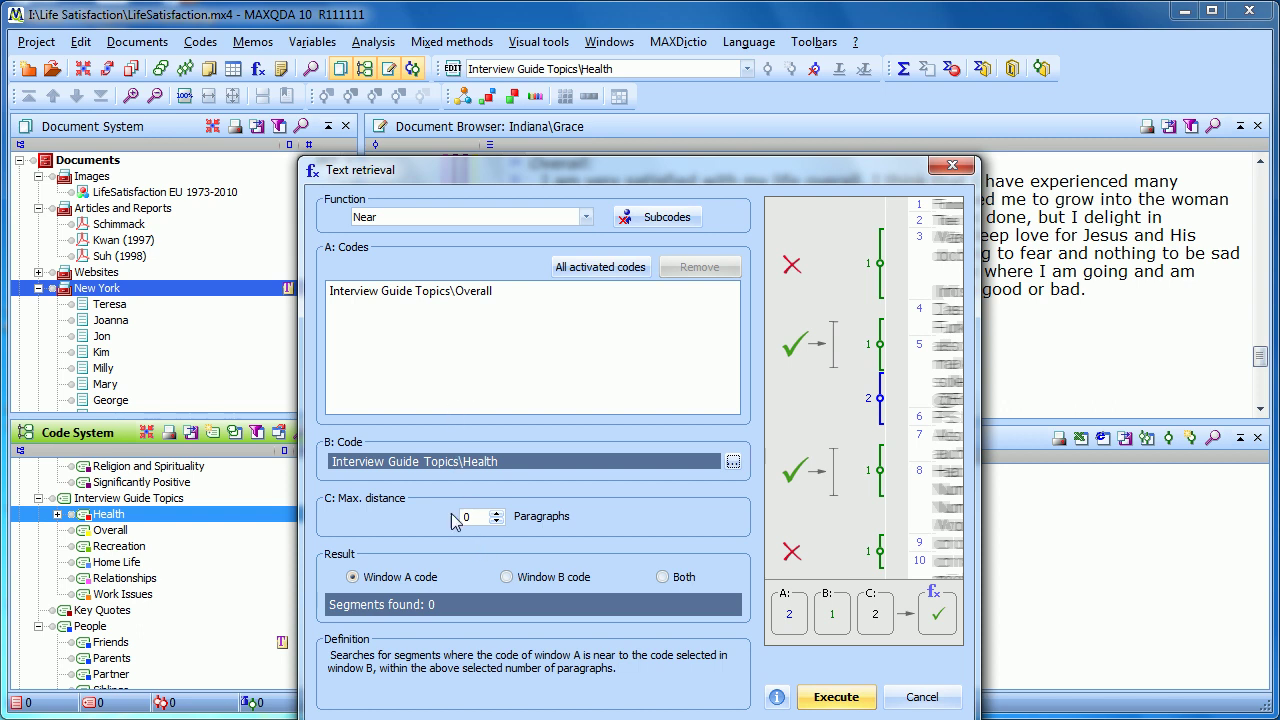
Increase Max. distance between the Overall and Health codes from 0 to 3 paragraphs
left_click(496, 514)
left_click(496, 514)
left_click(496, 514)
Switch the function to Only this code, then back to OR combination, and execute
left_click(586, 217)
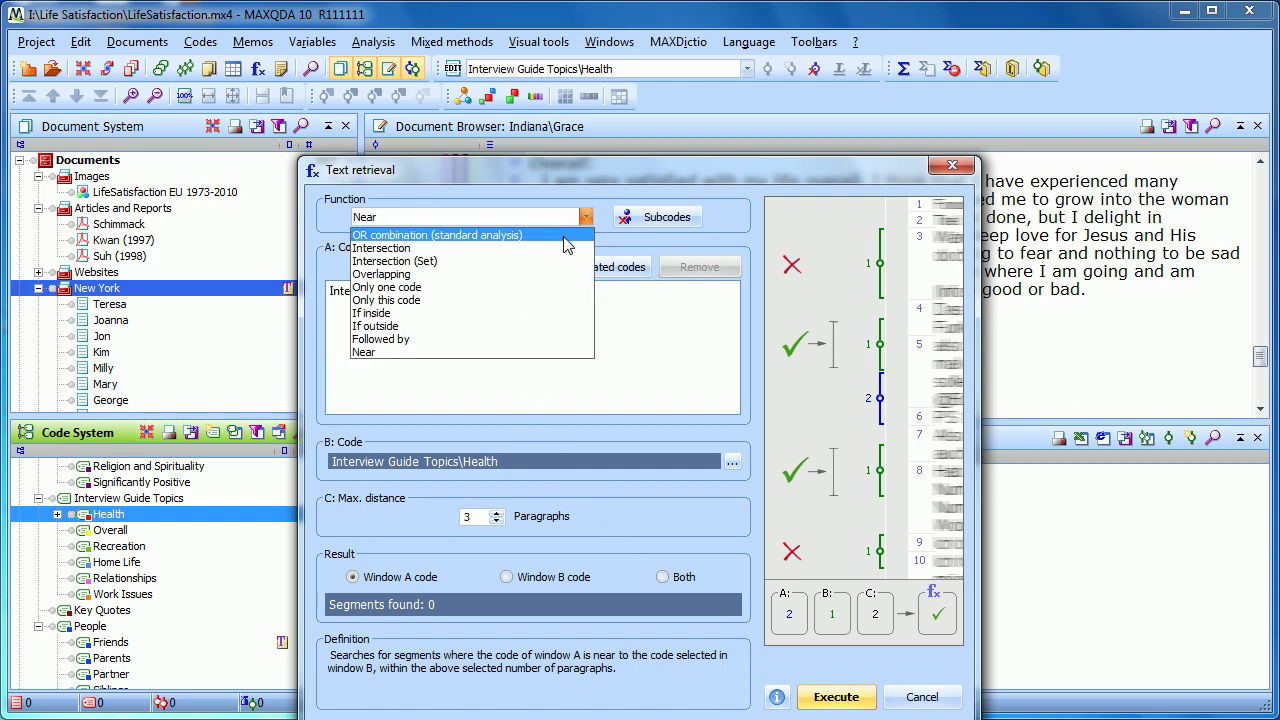
left_click(535, 300)
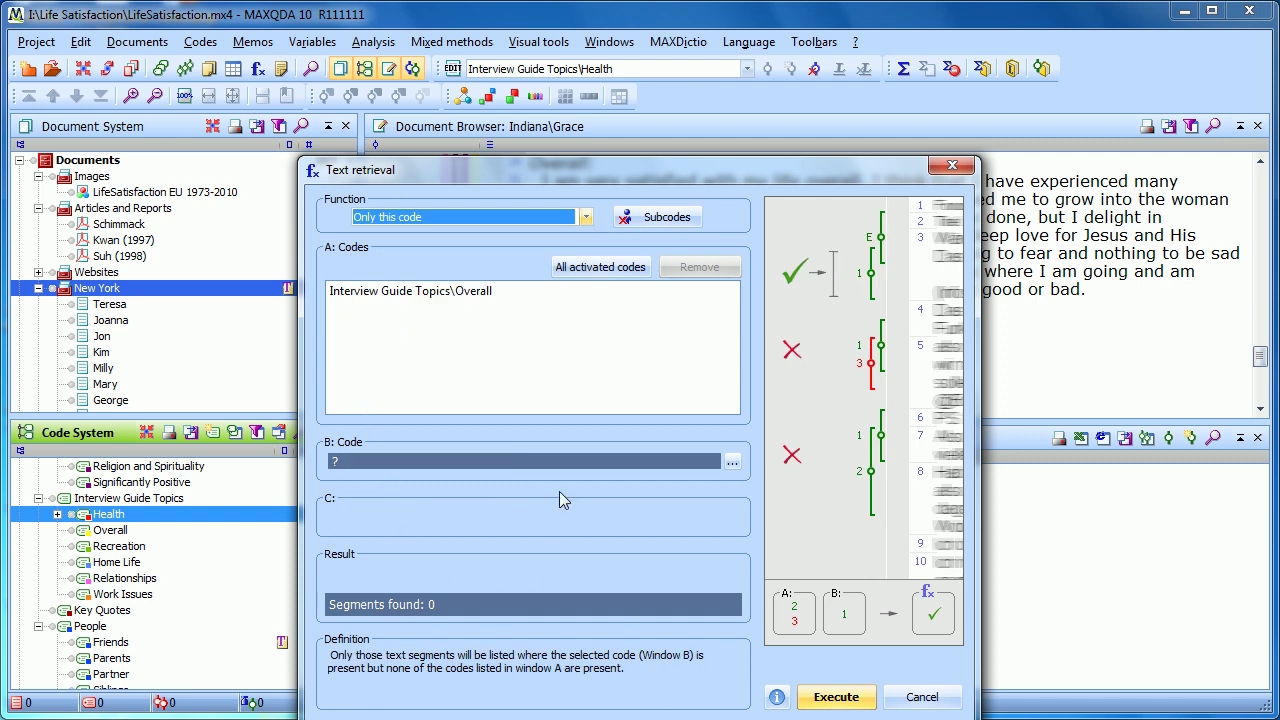
left_click(490, 217)
left_click(493, 236)
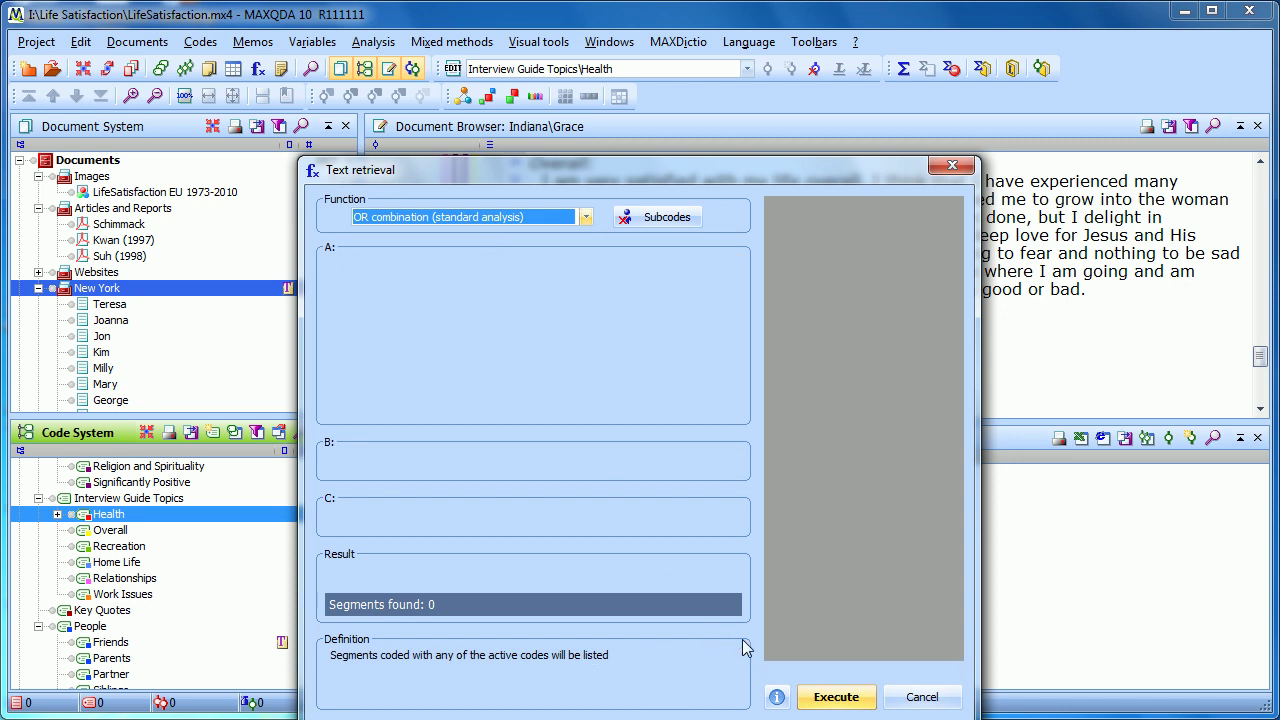
left_click(818, 688)
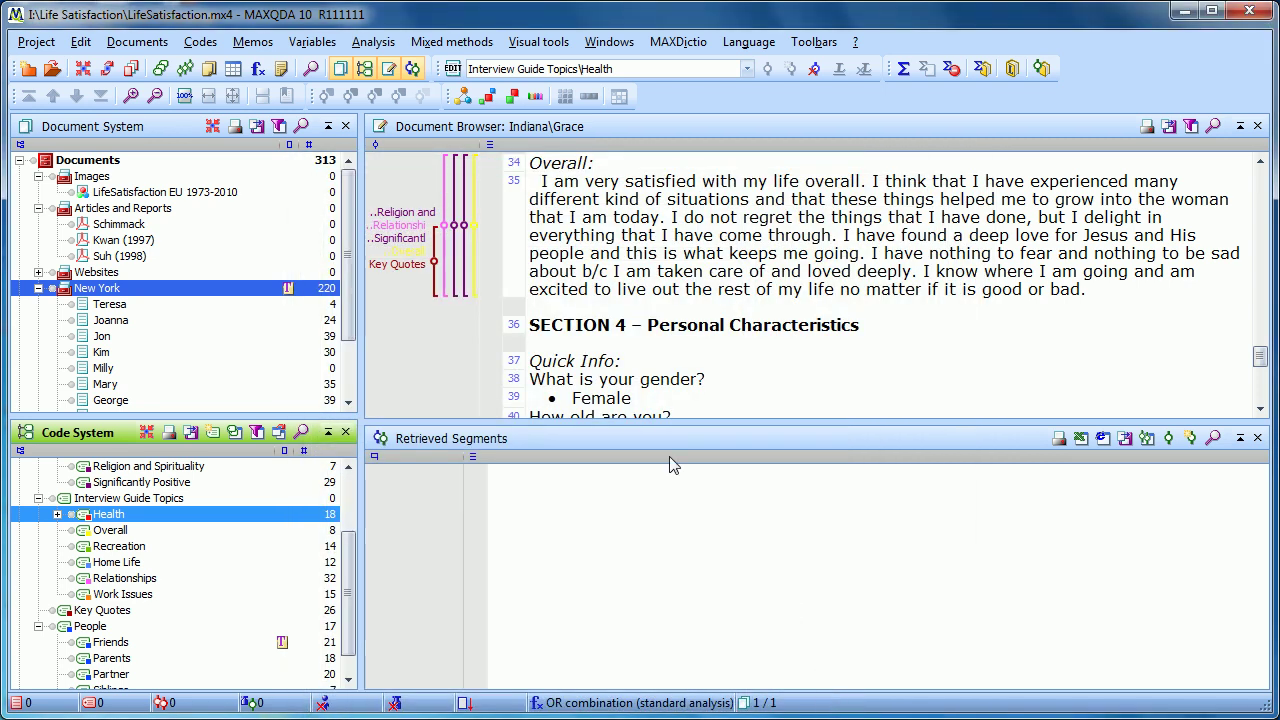